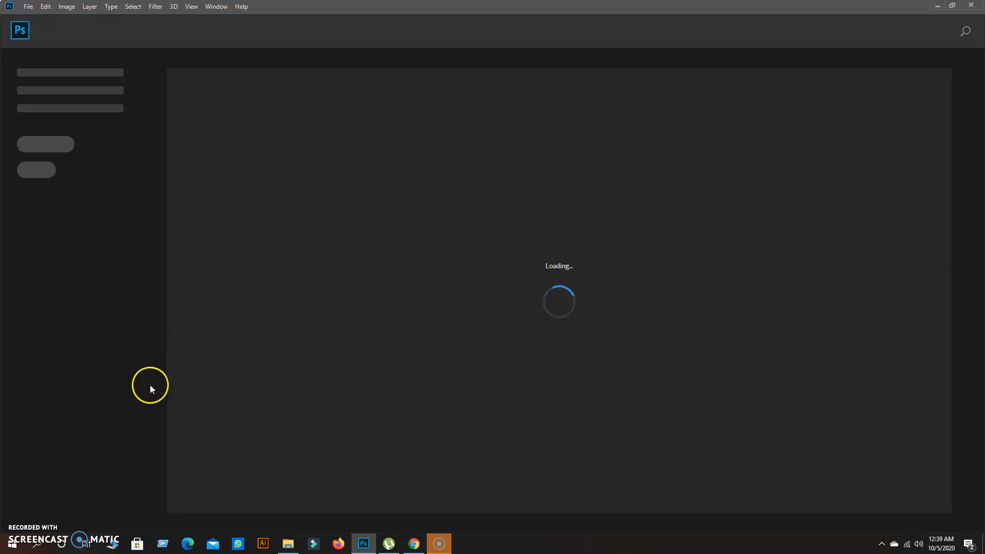
Step: Create a new document 600 pixels wide and 400 pixels high
click(29, 10)
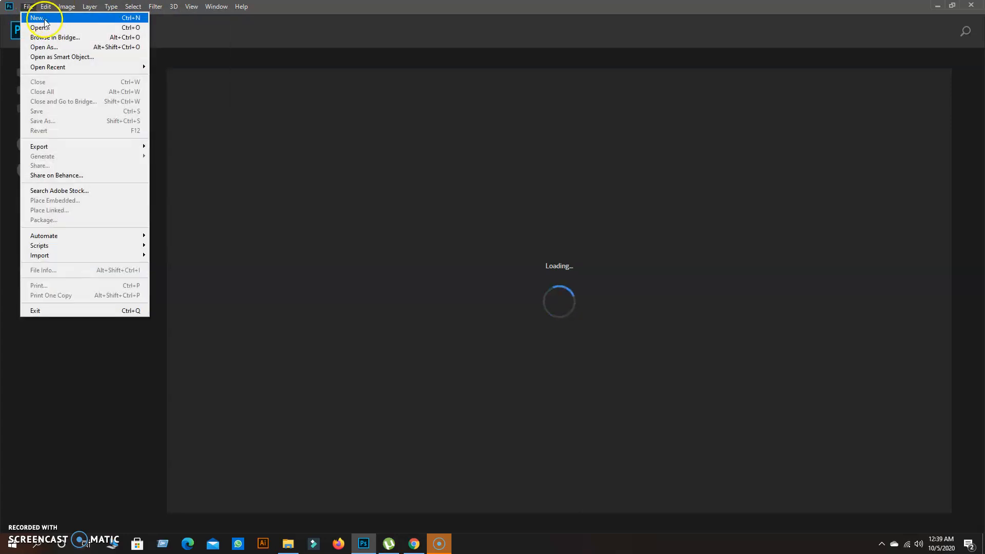
click(392, 238)
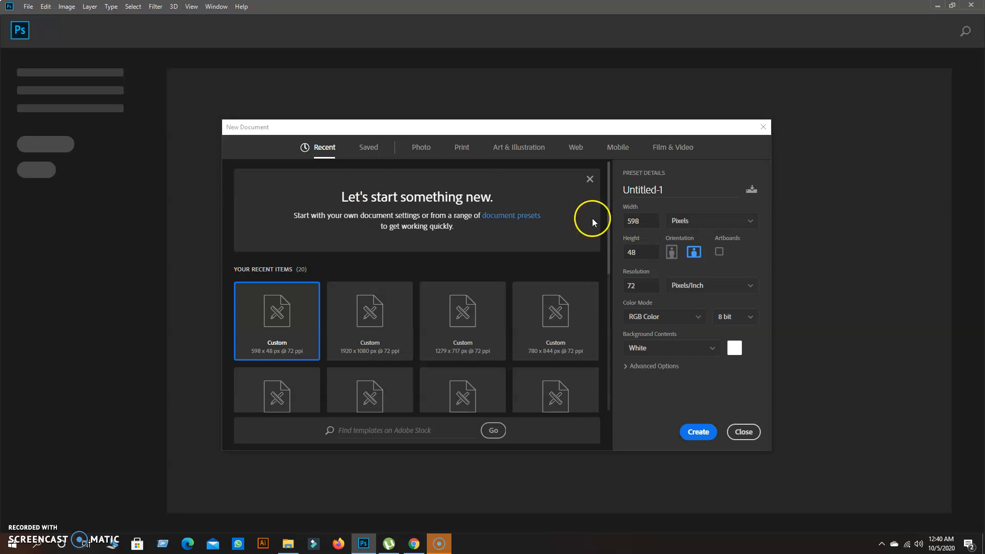
click(645, 220)
drag(645, 221, 624, 218)
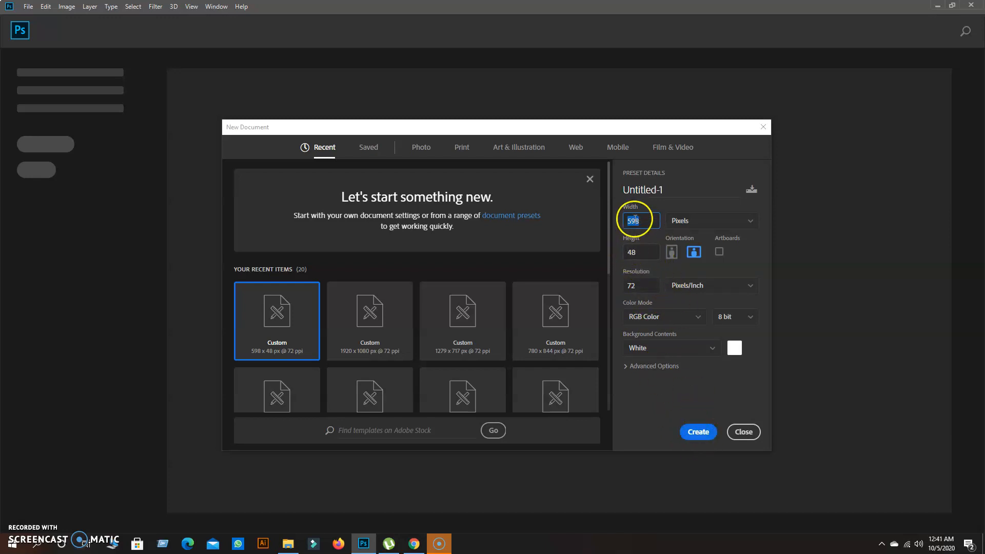
text(600)
click(626, 252)
text(400)
click(696, 432)
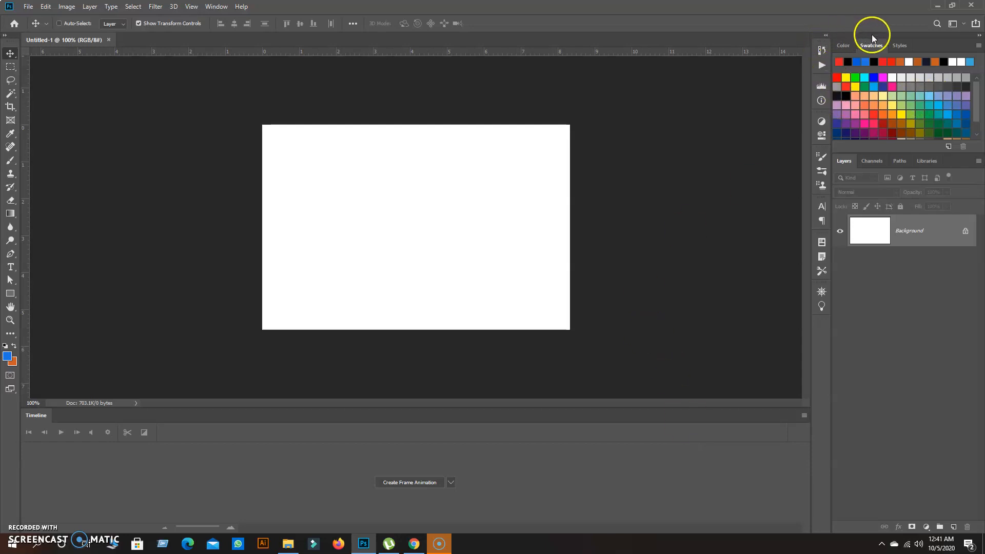
Step: Draw a rectangle about 125 × 100 px in the canvas's upper-left area, with a solid red fill and no stroke
click(849, 46)
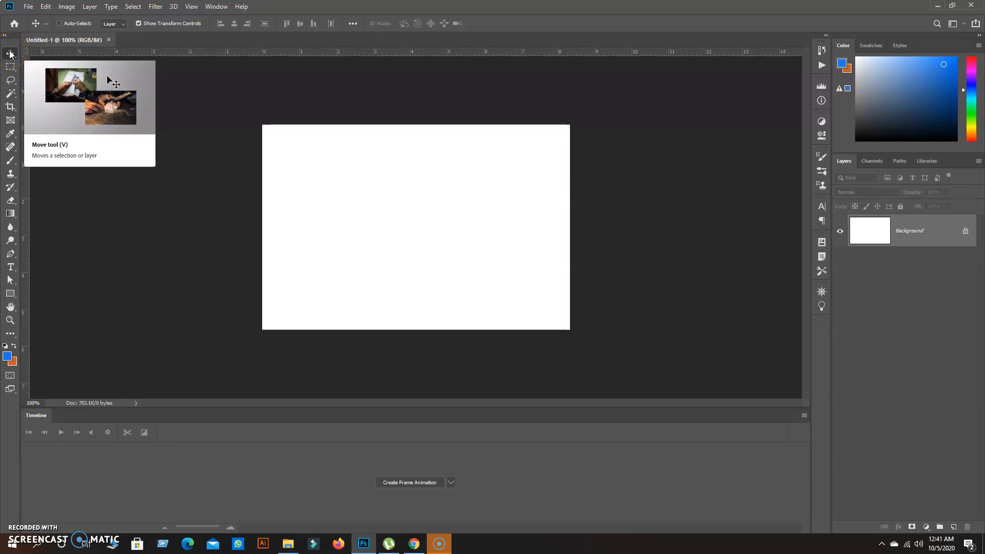
click(10, 54)
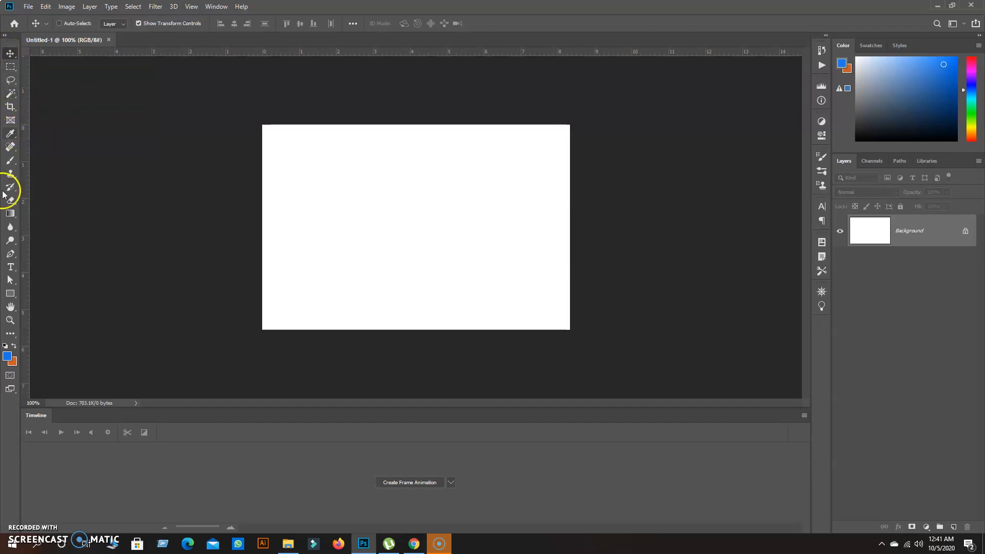
click(10, 298)
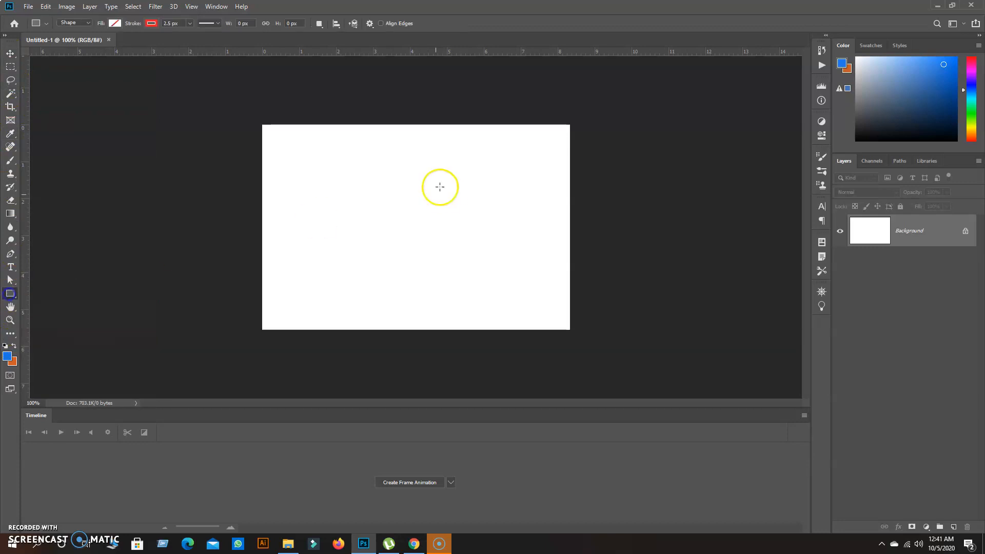
mouse_move(325, 168)
mouse_down()
mouse_move(345, 205)
mouse_move(400, 216)
mouse_move(389, 218)
mouse_up()
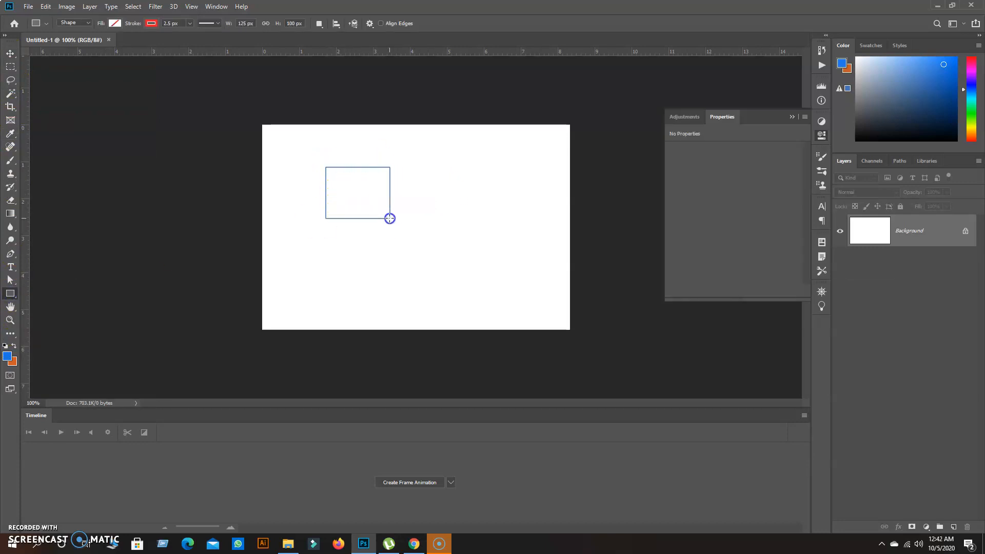
click(694, 181)
click(682, 200)
click(677, 235)
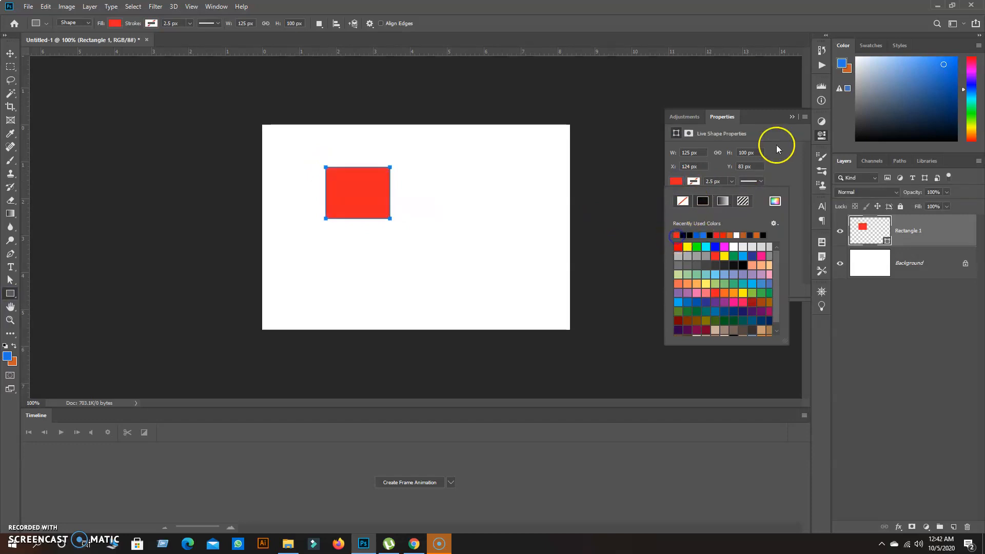
click(792, 117)
click(791, 116)
Step: Nudge the red rectangle slightly up and left with the Move tool, and duplicate its layer, keeping only one copy
click(9, 54)
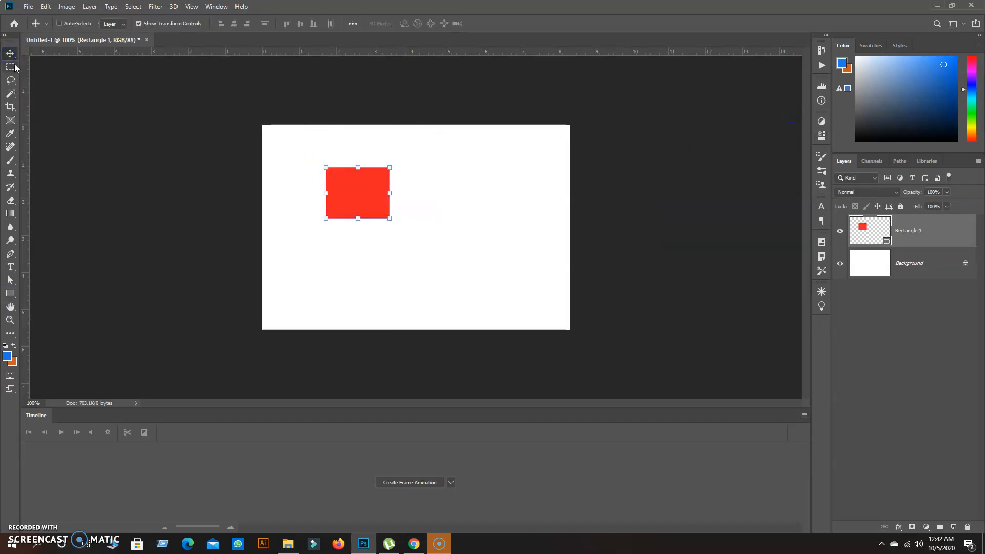
mouse_move(365, 189)
mouse_down()
mouse_move(359, 159)
mouse_move(353, 197)
mouse_move(411, 262)
mouse_move(442, 187)
mouse_move(445, 211)
mouse_move(343, 197)
mouse_move(503, 182)
mouse_move(474, 210)
mouse_move(389, 202)
mouse_move(502, 191)
mouse_move(356, 193)
mouse_up()
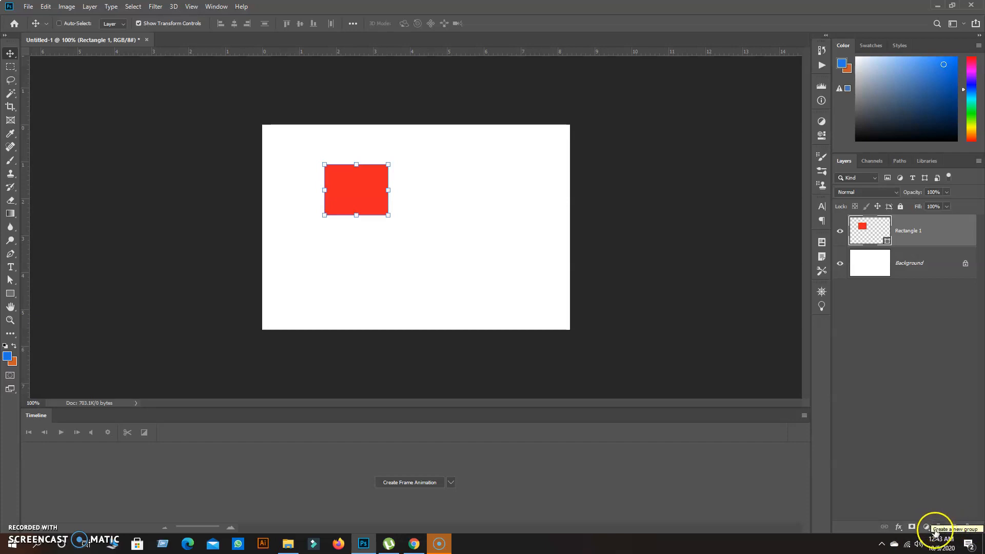
drag(897, 231, 954, 525)
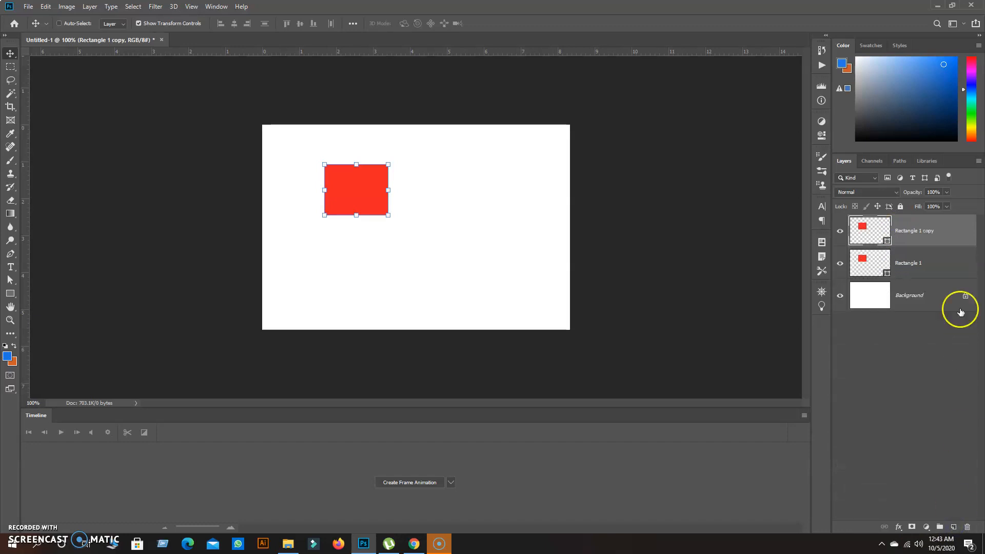
drag(906, 228, 953, 529)
drag(921, 240, 969, 528)
Step: Move the copied rectangle to the right of the original and enlarge it to about 119% width and 133% height
drag(347, 193, 509, 233)
key(ctrl+z)
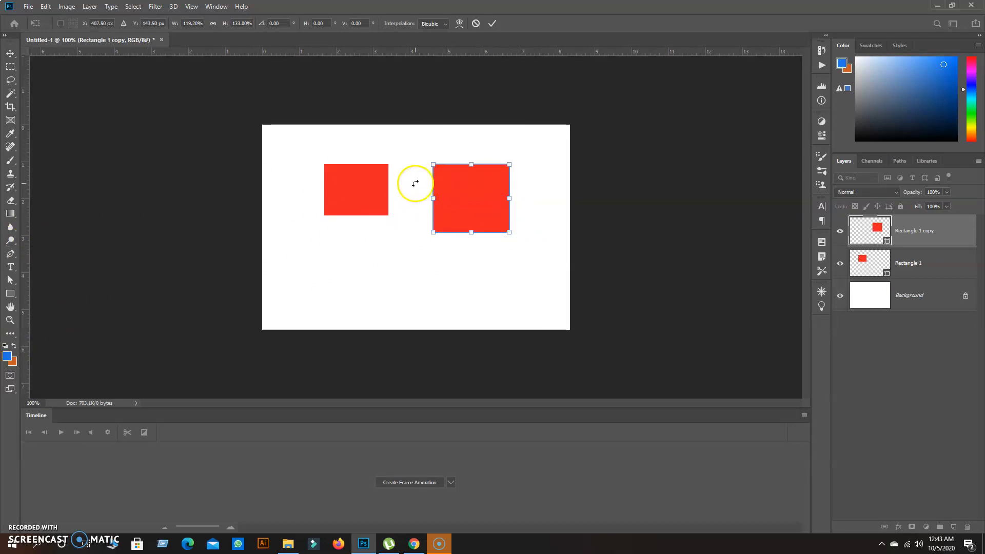
key(ctrl+z)
Step: Change the fill color of the larger copied rectangle to green
double_click(879, 231)
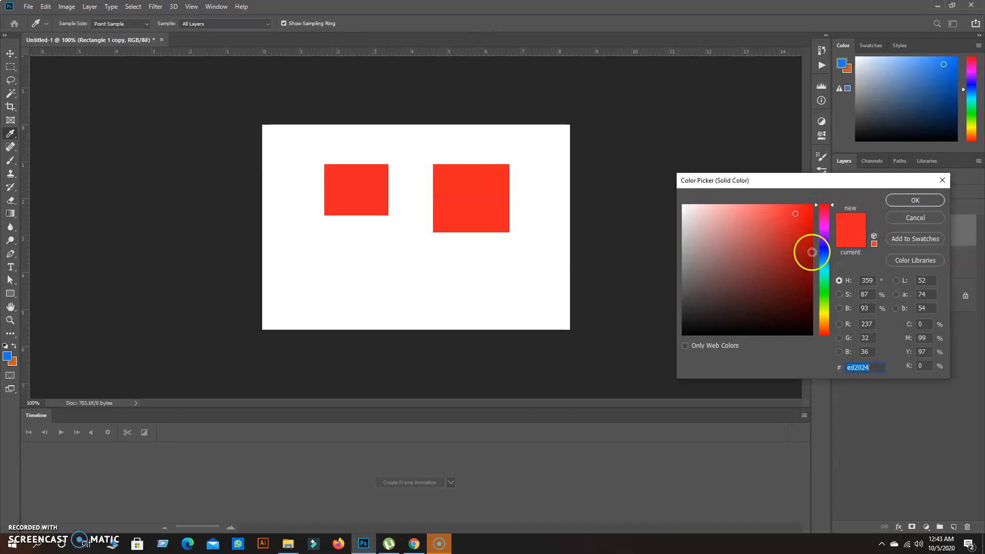
click(820, 290)
click(793, 224)
click(914, 201)
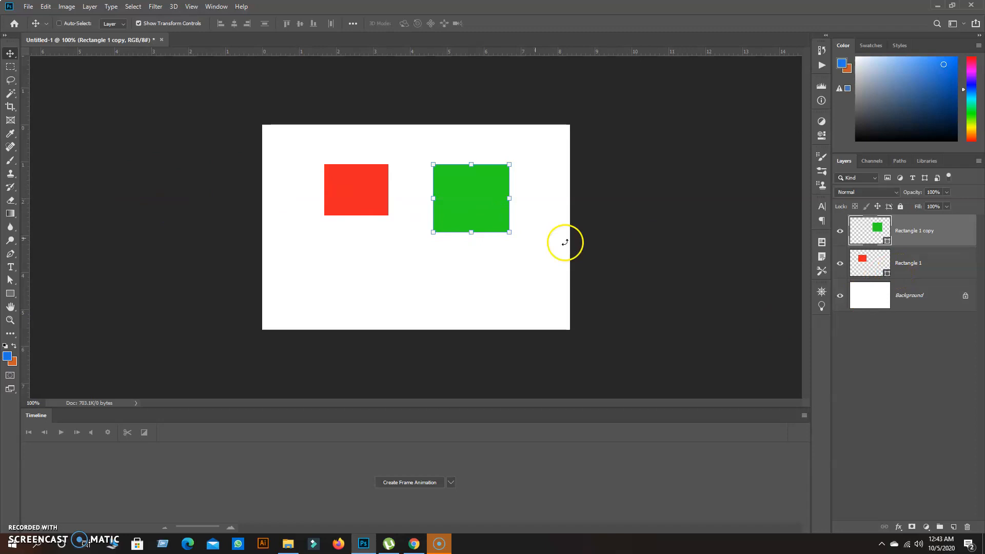
Step: Select both rectangle layers and align their left edges
click(911, 231)
ctrl+click(911, 264)
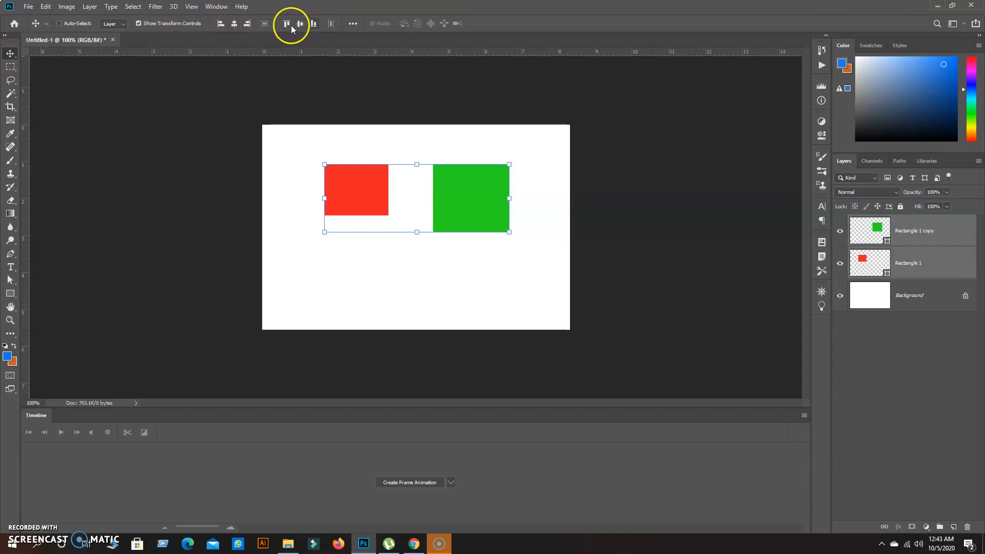
click(219, 24)
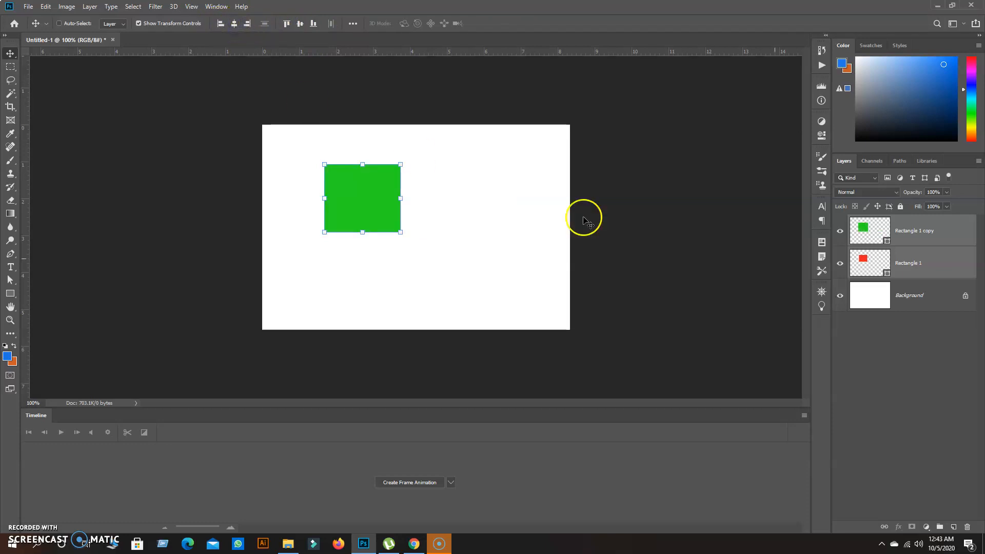
Step: Reorder the layers so the green rectangle sits beneath the red one
click(933, 252)
drag(918, 236, 924, 282)
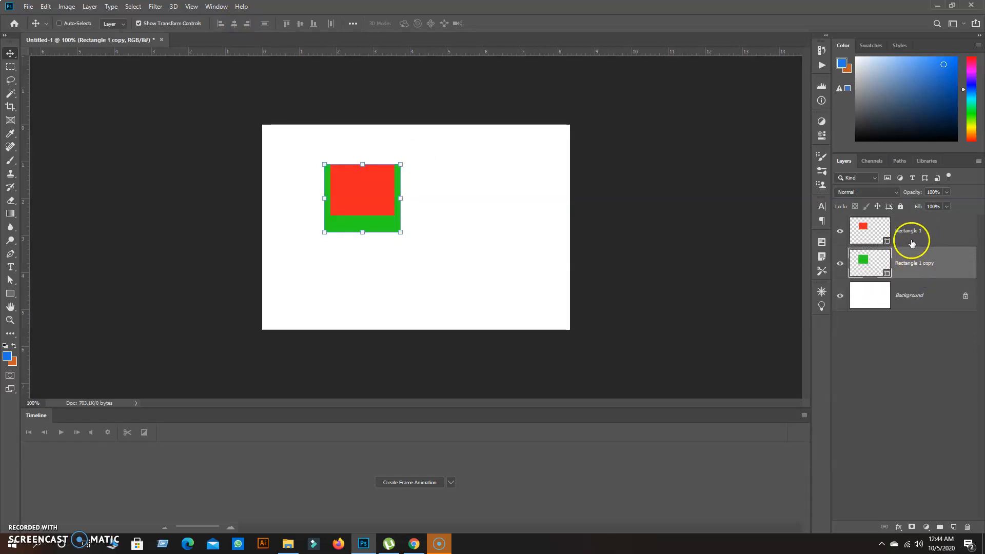
drag(907, 238, 896, 273)
drag(901, 234, 906, 279)
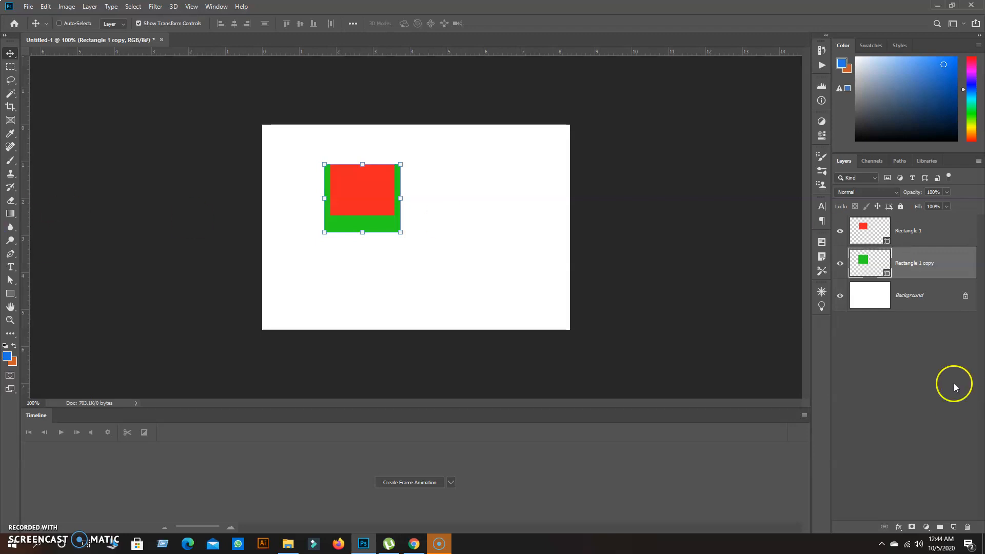
Step: Try left, center, right and top alignment on both rectangles, finishing with them centered on each other vertically and horizontally
shift+click(906, 243)
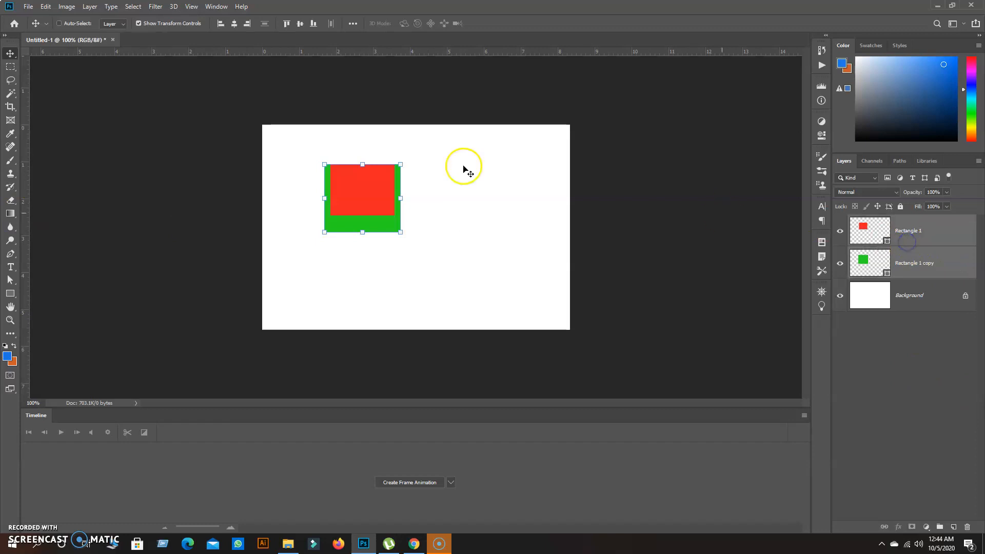
click(220, 24)
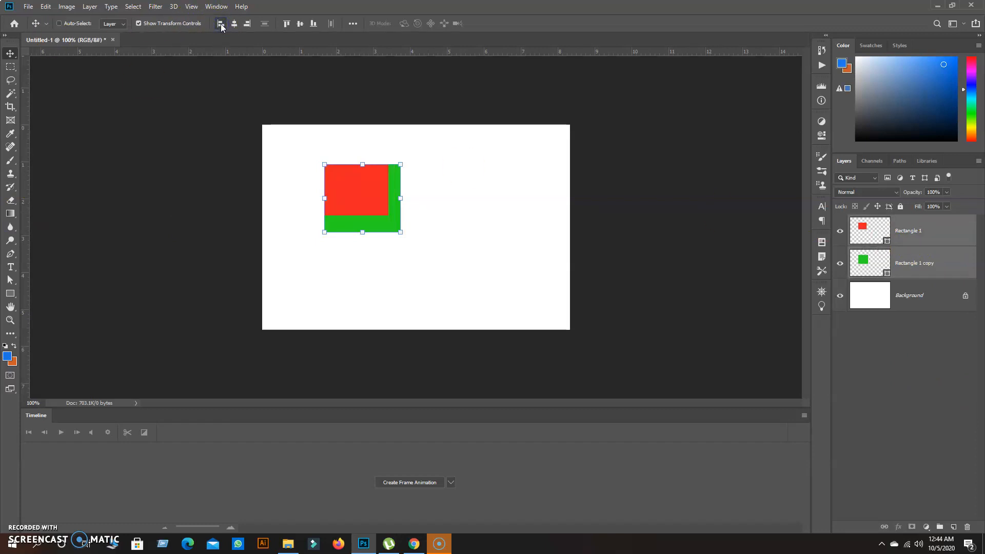
click(234, 23)
click(247, 24)
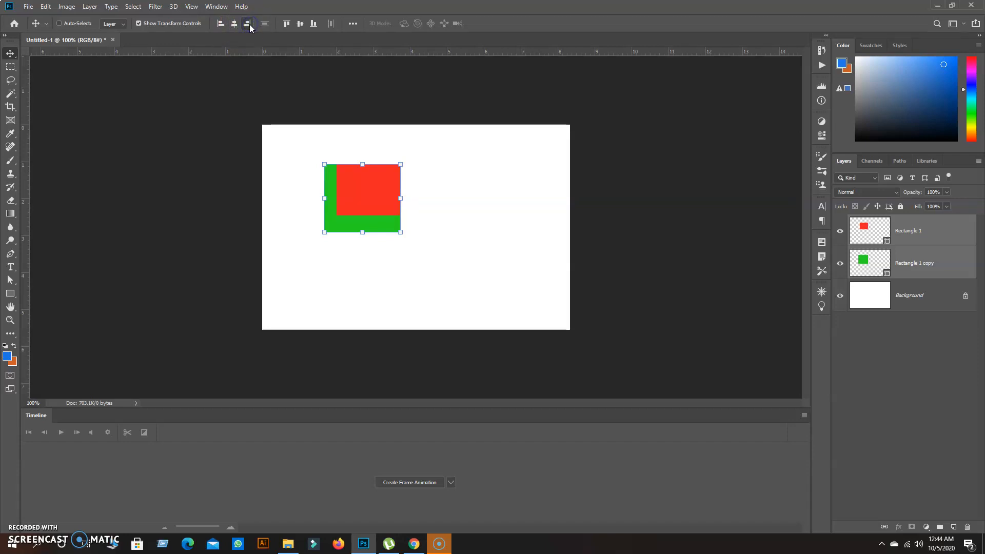
click(287, 25)
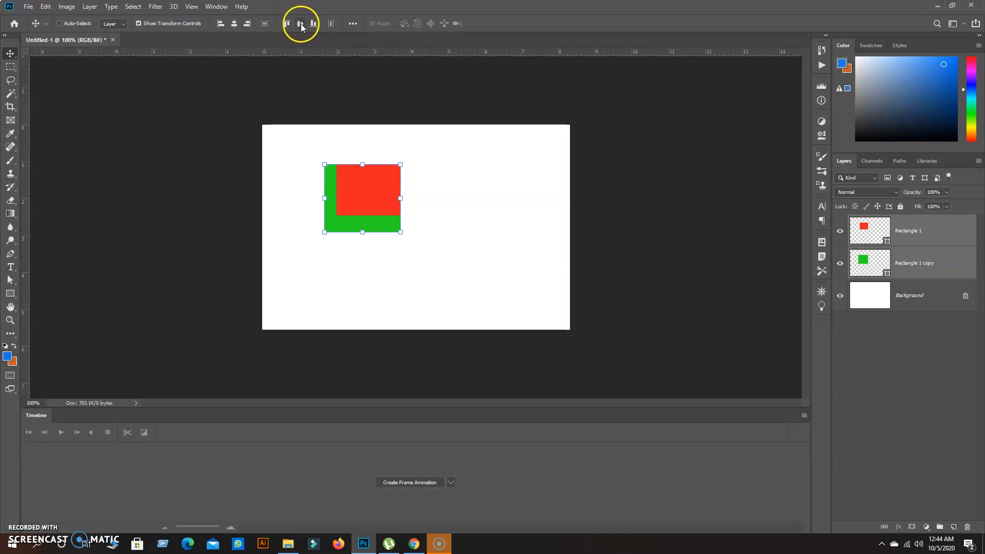
click(300, 25)
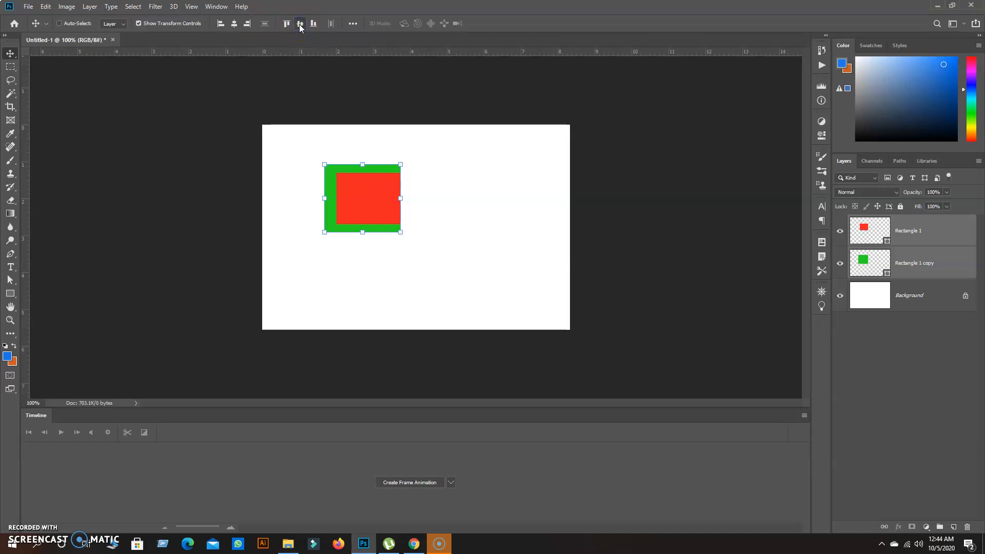
click(235, 23)
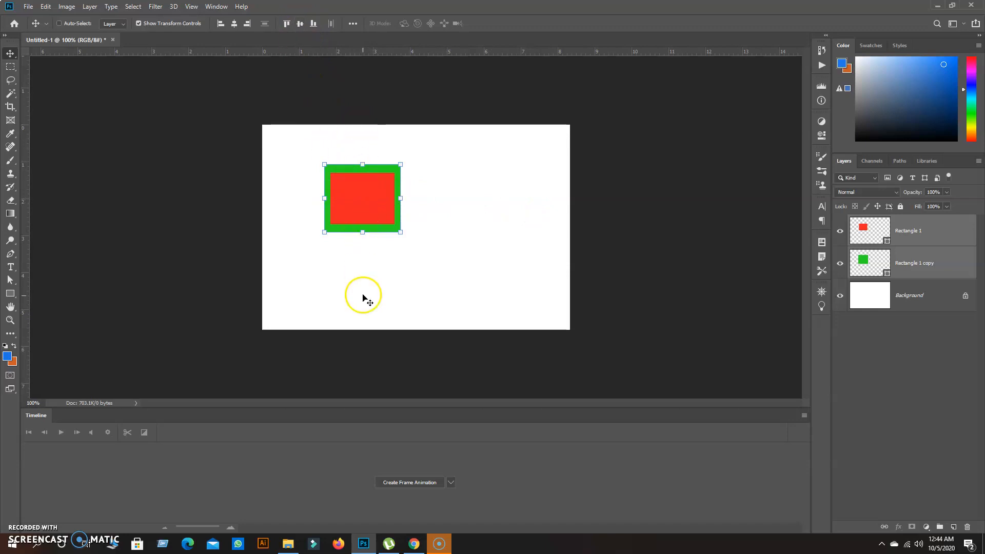
Step: Place a vertical and a horizontal guide through the rectangles' shared center, and align the rectangles' left edges for comparison
drag(27, 138, 364, 186)
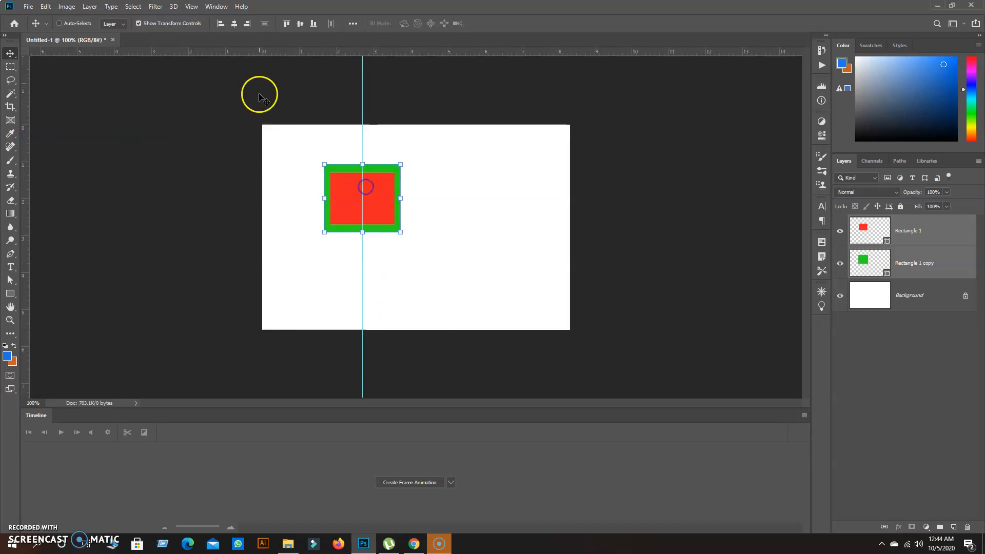
drag(258, 49, 260, 198)
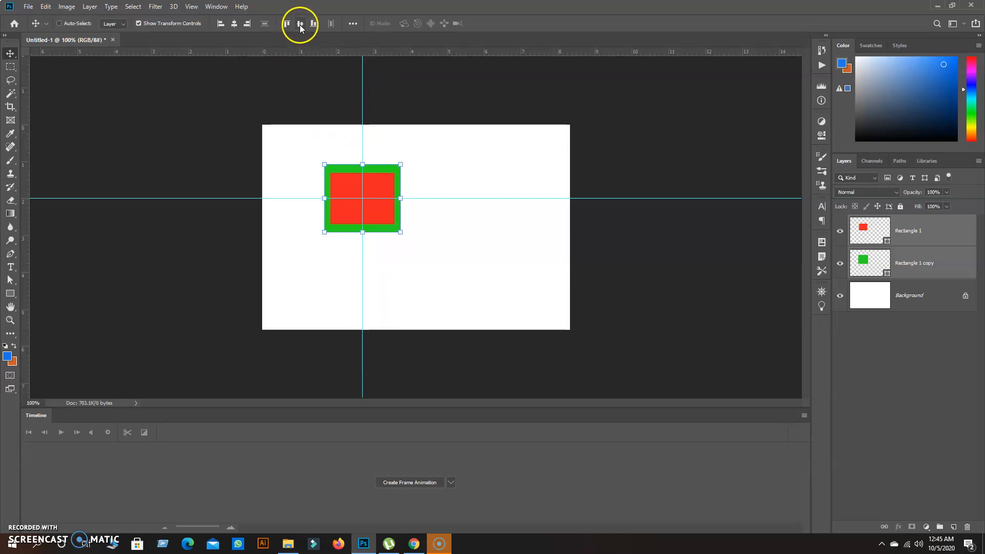
click(233, 23)
click(221, 24)
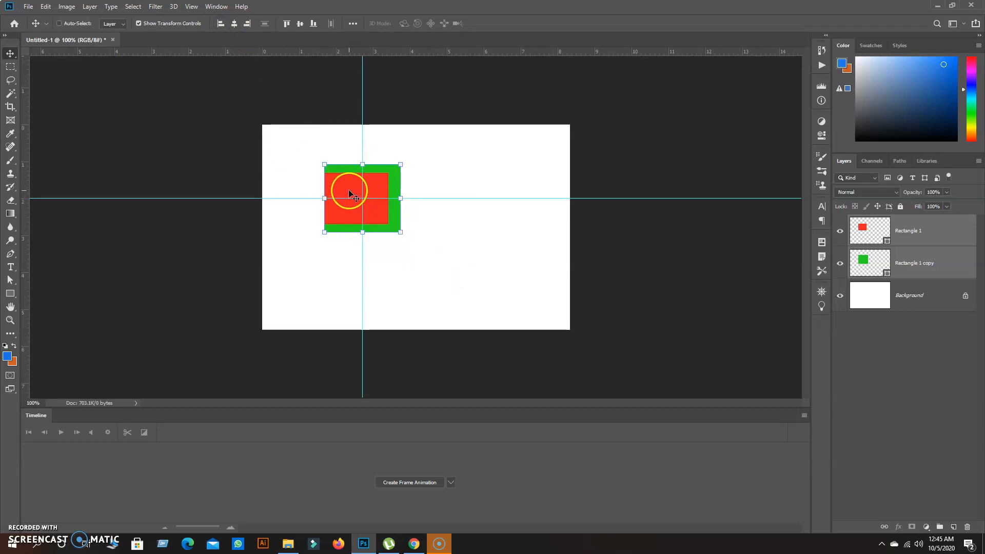
Step: Move only the red rectangle away from the green one, down toward the canvas's lower right
click(907, 290)
click(907, 230)
drag(377, 220, 477, 277)
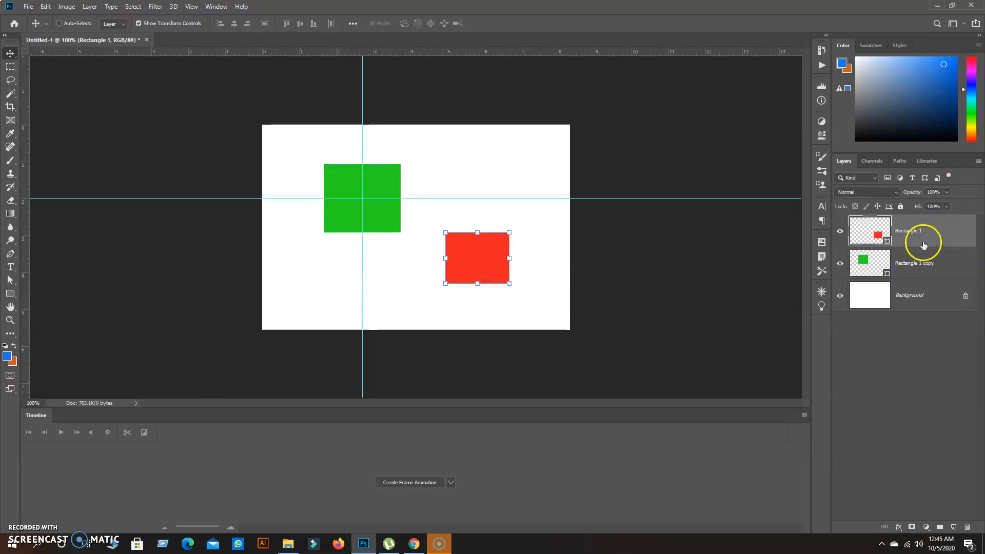
Step: Select both rectangle layers and center them on each other horizontally and vertically
shift+click(918, 262)
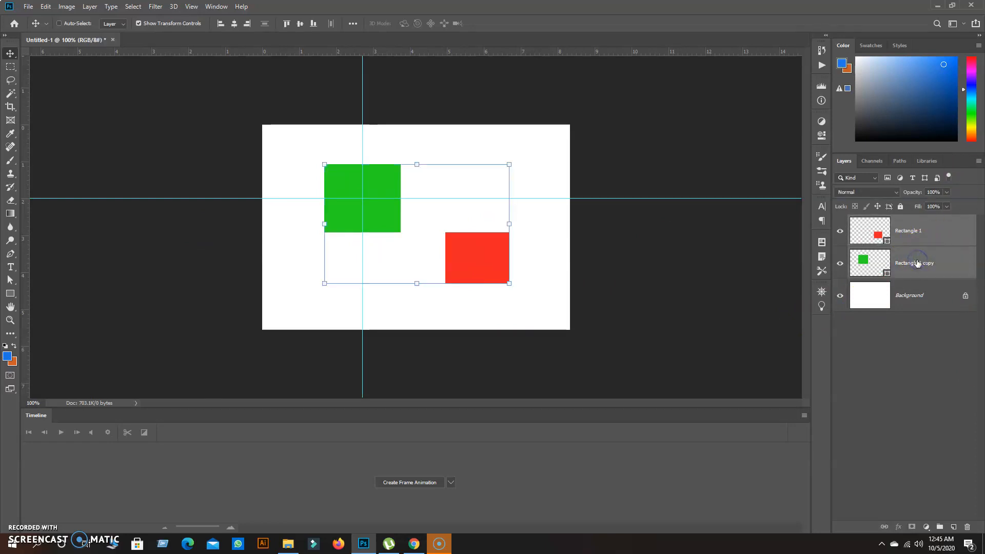
click(233, 26)
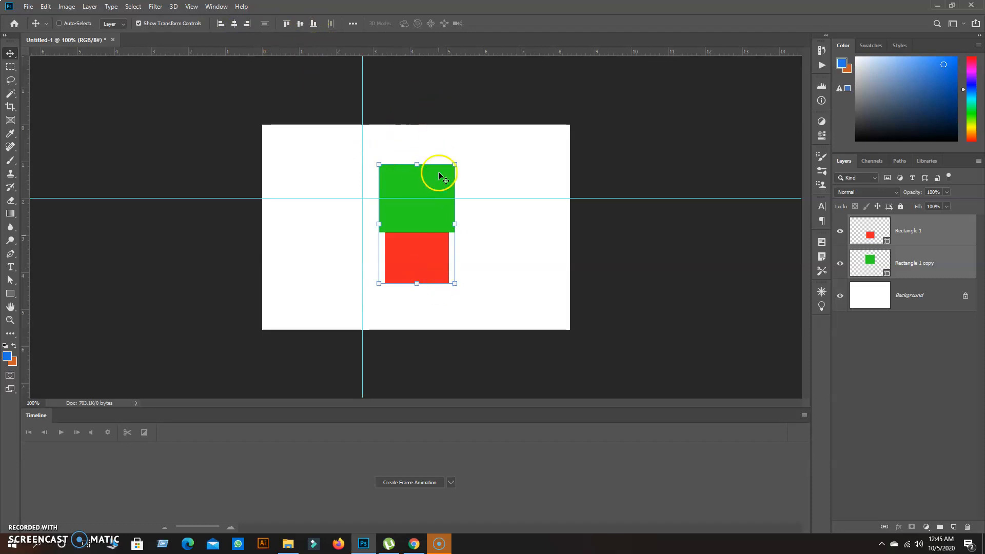
click(300, 24)
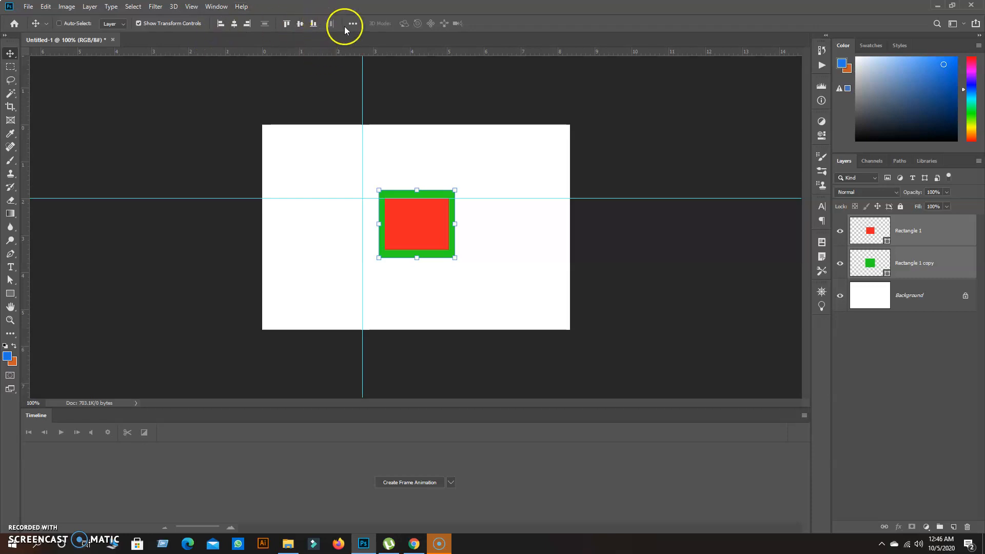
Step: Remove the vertical and horizontal guides from the canvas, and view the additional align and distribute options
drag(362, 171, 11, 176)
drag(487, 199, 471, 37)
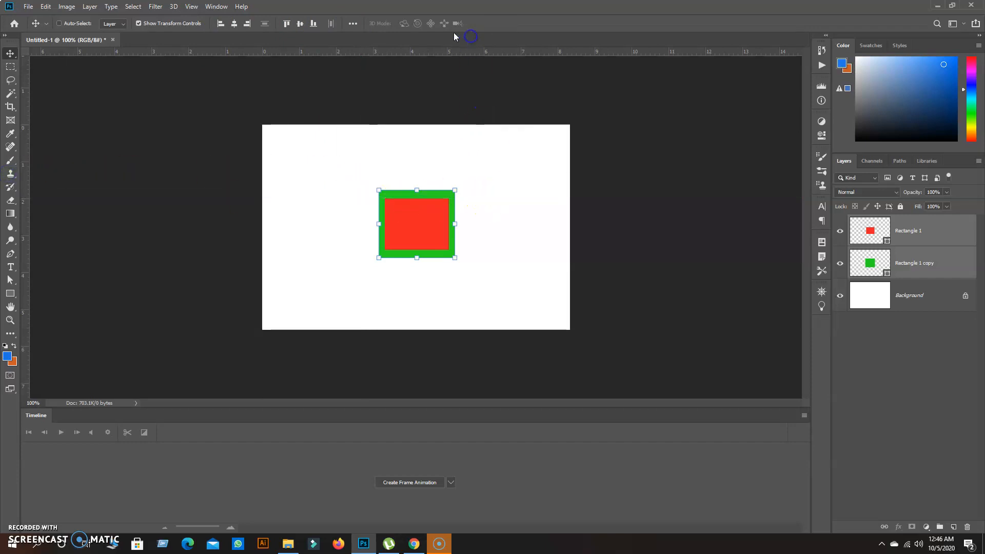
click(354, 23)
click(521, 67)
Step: Delete the green rectangle's layer and make the red rectangle's layer active
click(918, 282)
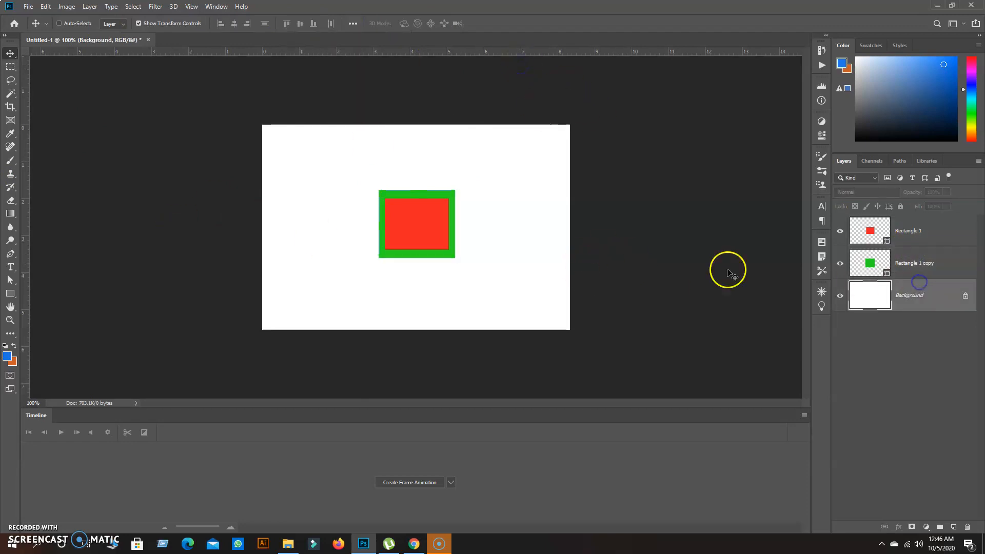
click(919, 237)
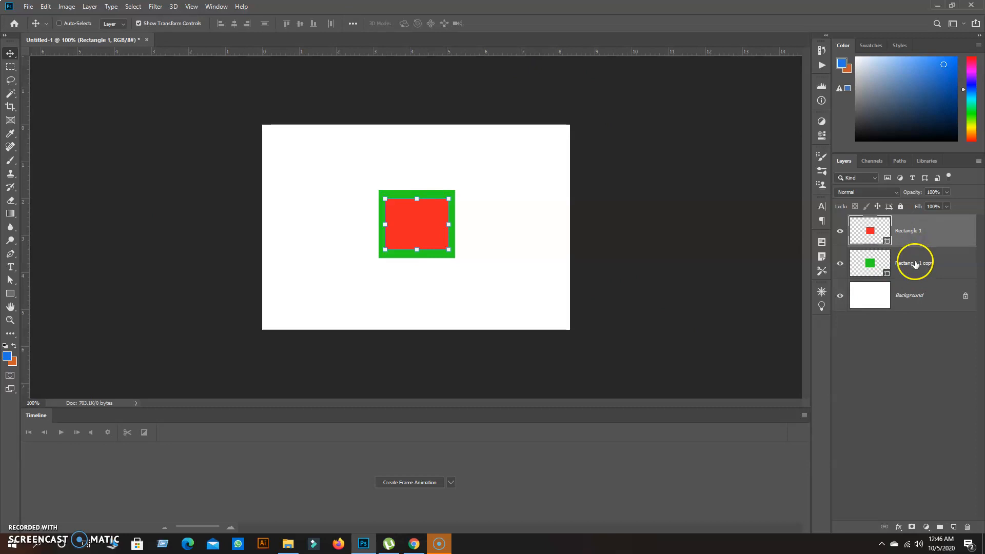
drag(915, 263, 967, 527)
click(911, 235)
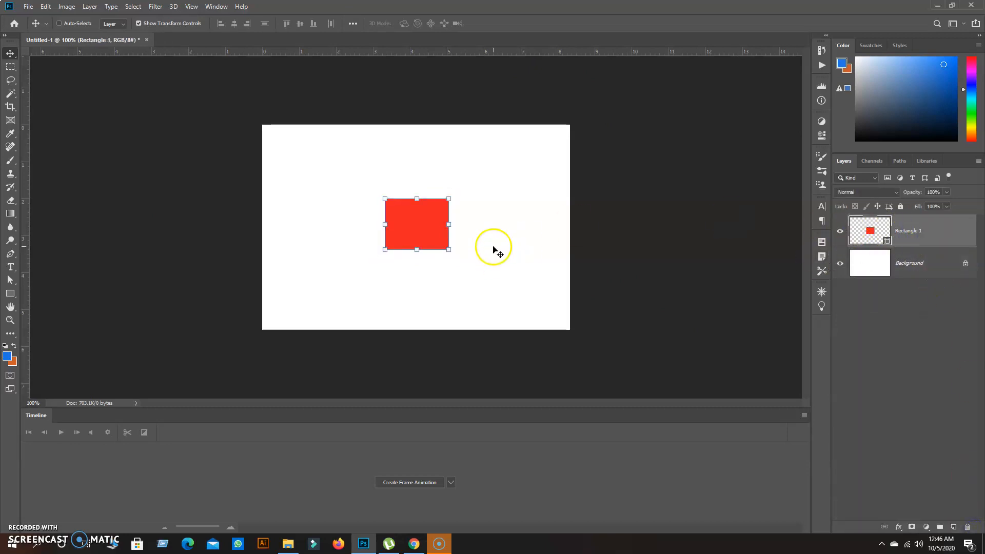
Step: Duplicate the red rectangle twice and arrange the three rectangles in one horizontal row across the canvas
drag(401, 218, 299, 177)
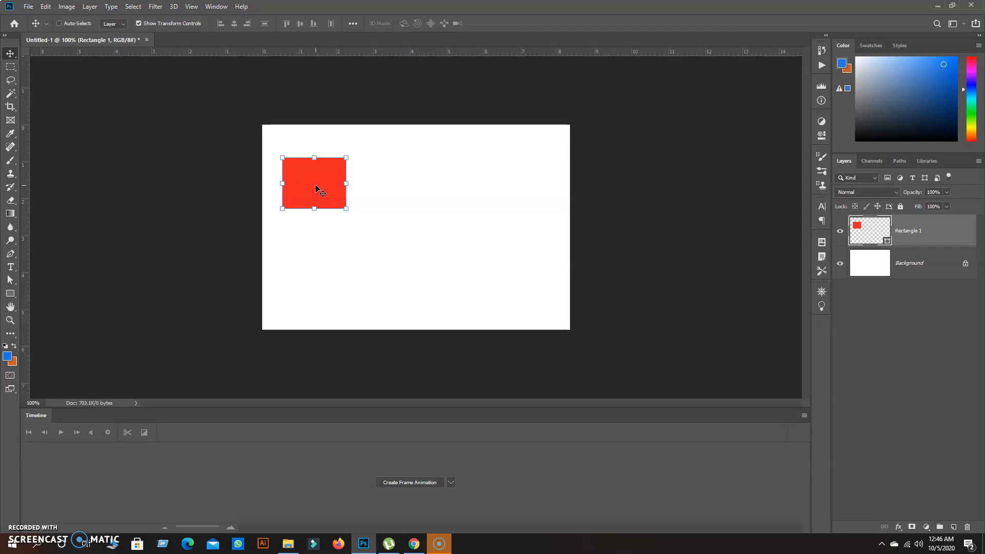
drag(316, 189, 491, 262)
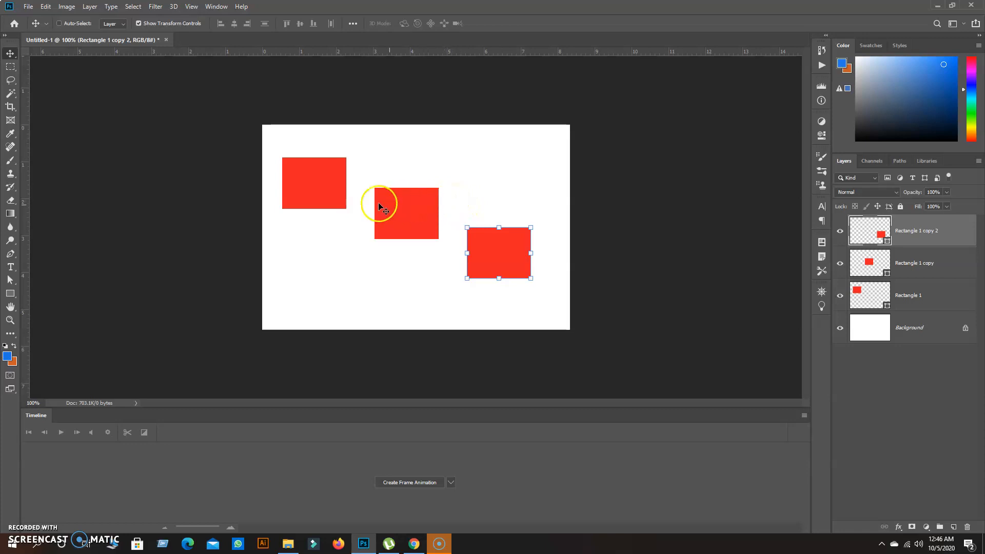
drag(507, 258, 513, 219)
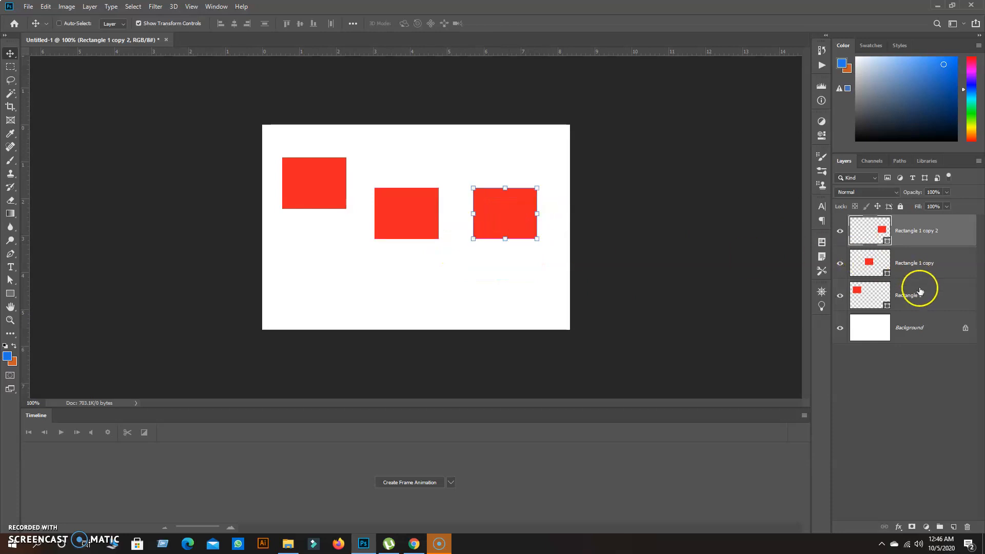
click(917, 291)
drag(314, 179, 315, 218)
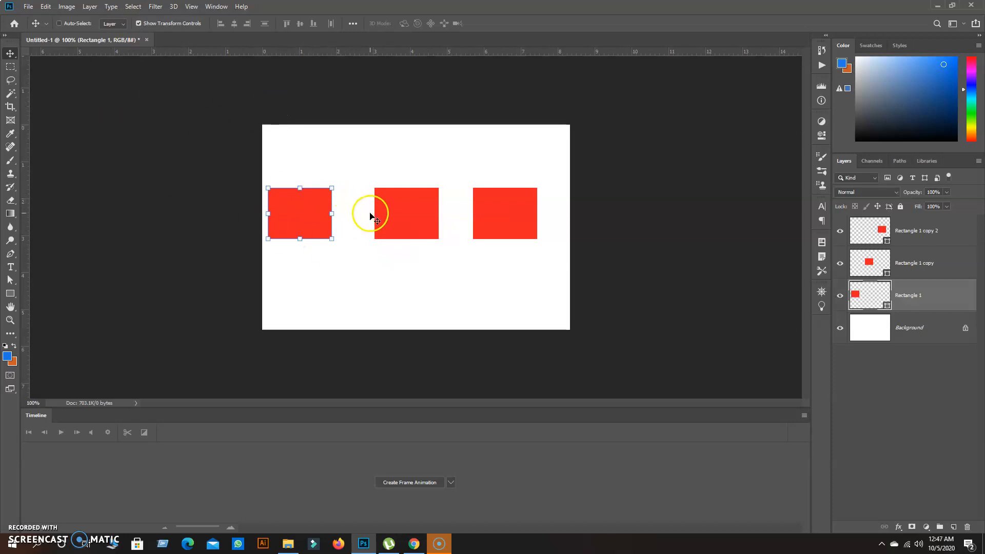
Step: Check the Smart Guides display option, and move the middle rectangle to equal gaps of about 1.04 in from its neighbors
click(191, 7)
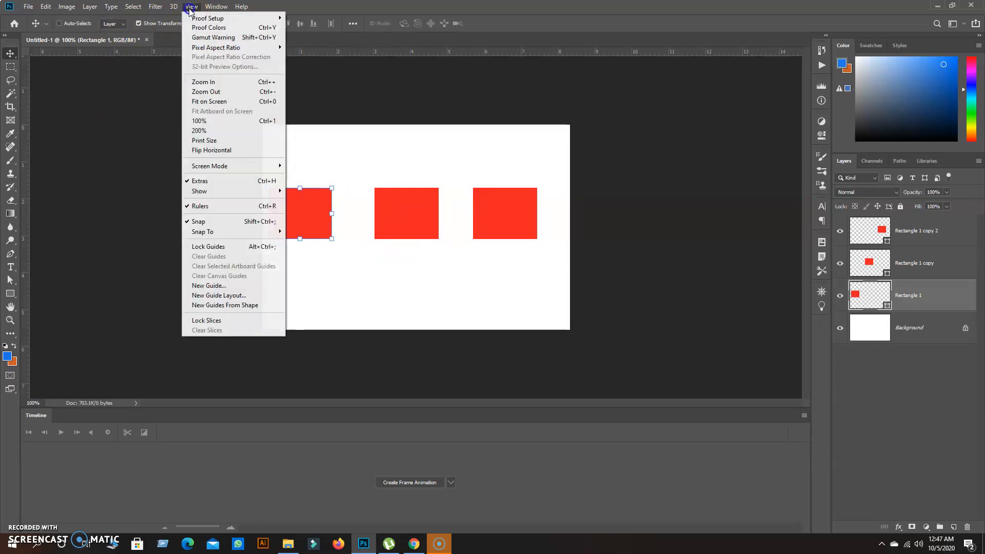
mouse_move(213, 195)
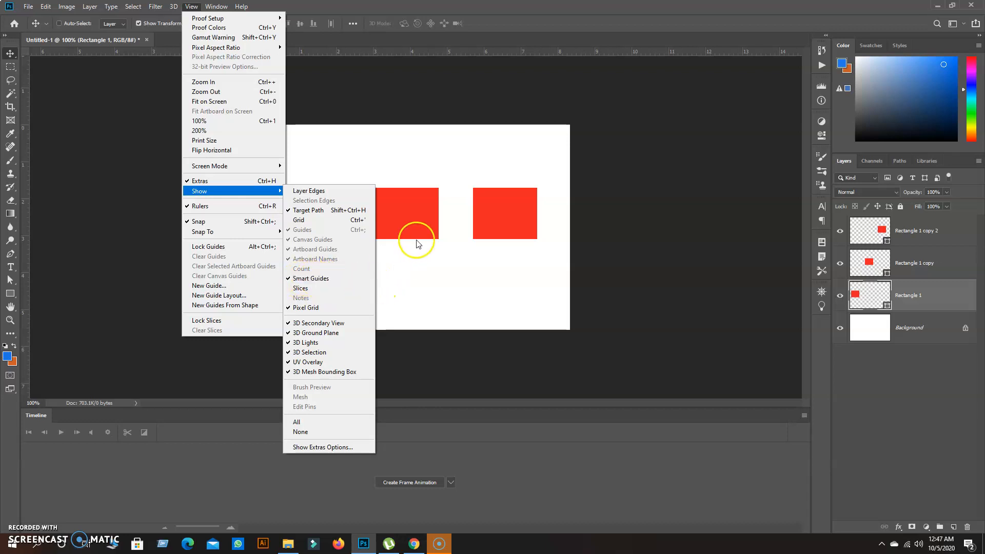
click(393, 216)
mouse_move(393, 216)
mouse_down()
mouse_move(392, 231)
mouse_move(390, 213)
mouse_move(415, 215)
mouse_move(391, 213)
mouse_move(400, 217)
mouse_up()
click(907, 271)
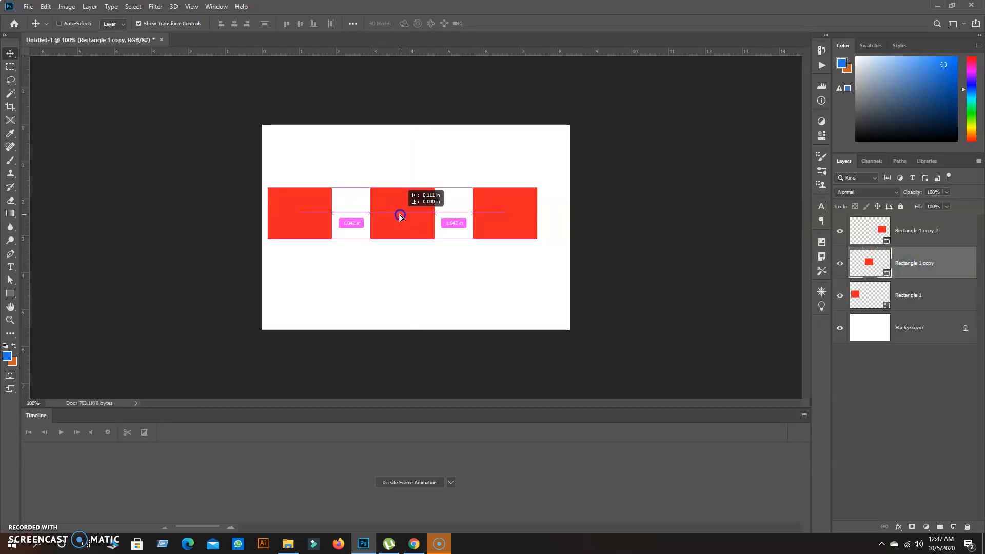
drag(400, 217, 399, 215)
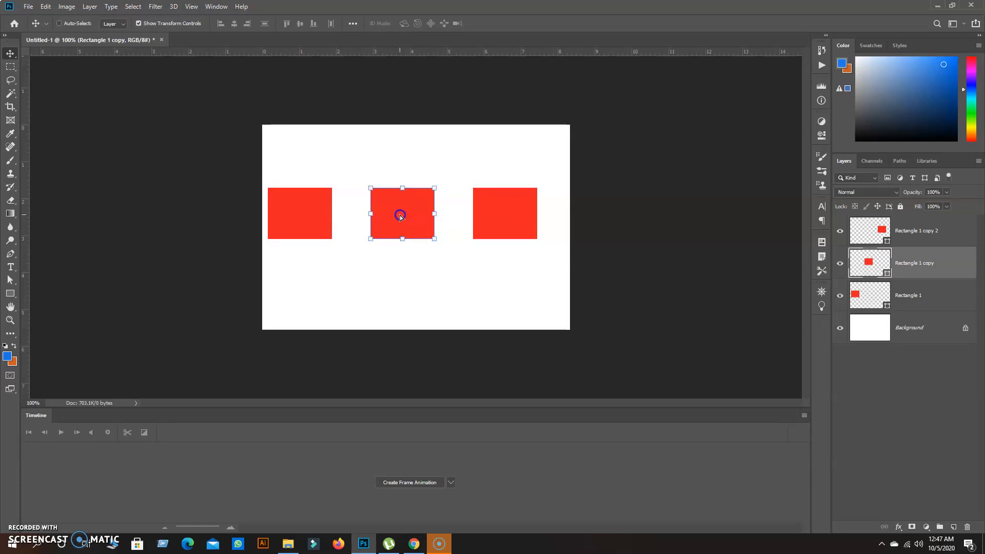
Step: Turn off the display of Smart Guides
click(155, 6)
mouse_move(191, 6)
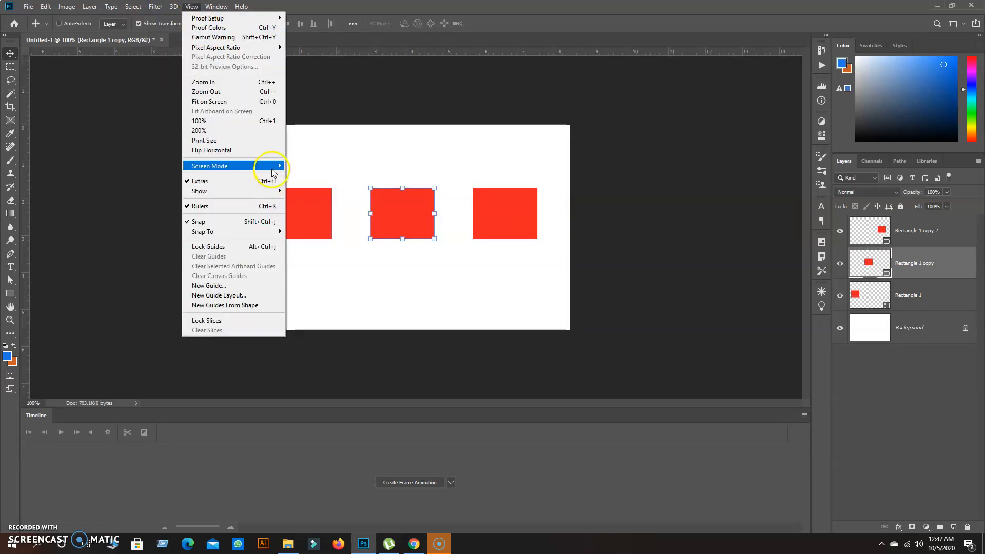
mouse_move(272, 191)
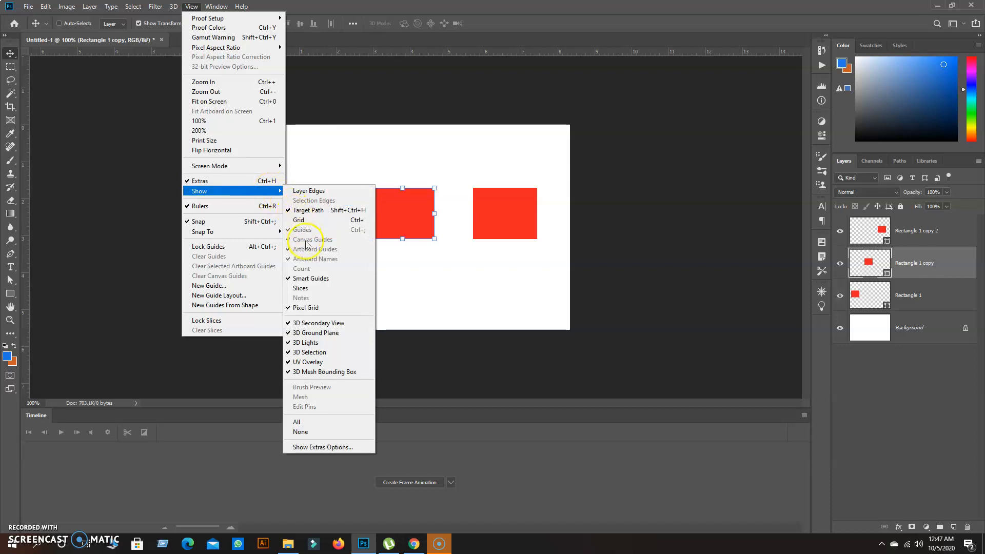
click(309, 278)
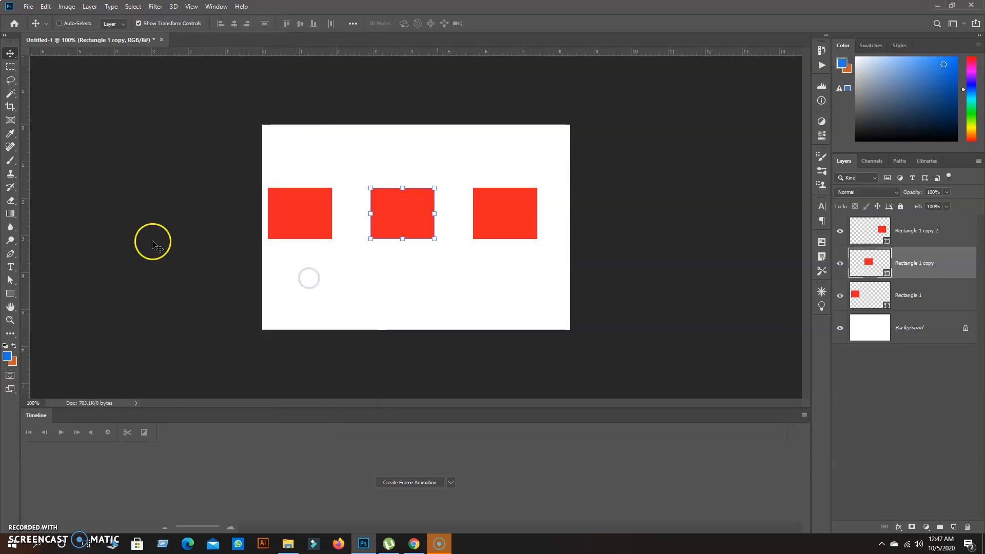
Step: Move the outer rectangle nearest the canvas's left edge slightly up, and raise the middle rectangle a little higher than it
click(912, 290)
drag(413, 232, 415, 207)
click(895, 263)
Step: Enable Auto-Select for layers and reposition the three rectangles closer together and lower, with the middle one slightly higher than the others
click(59, 23)
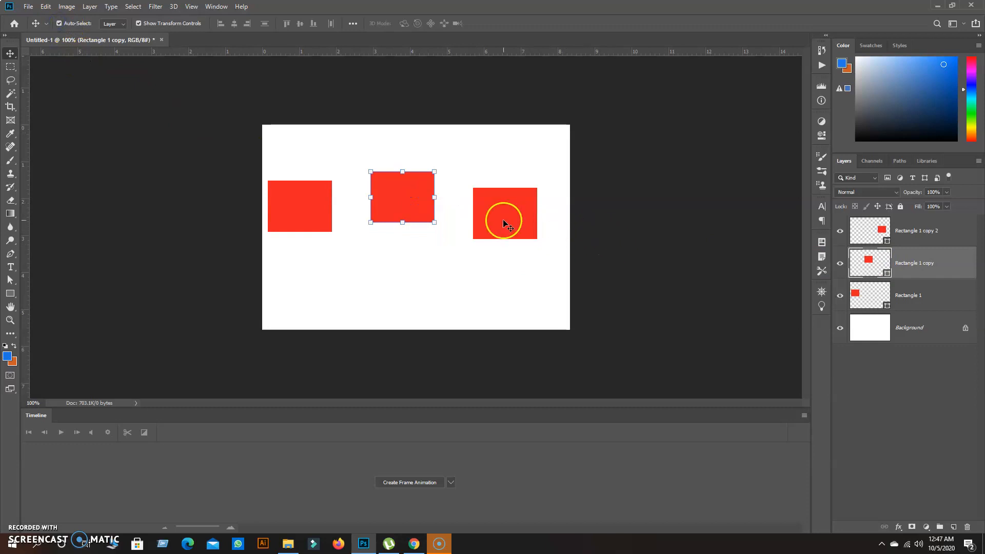
click(518, 227)
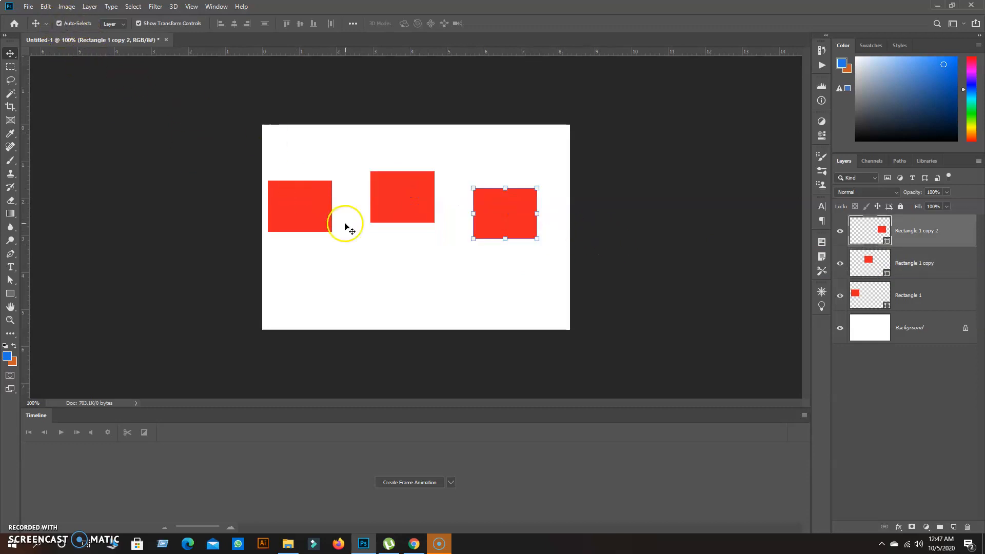
click(301, 204)
drag(300, 206, 326, 239)
click(387, 202)
click(889, 210)
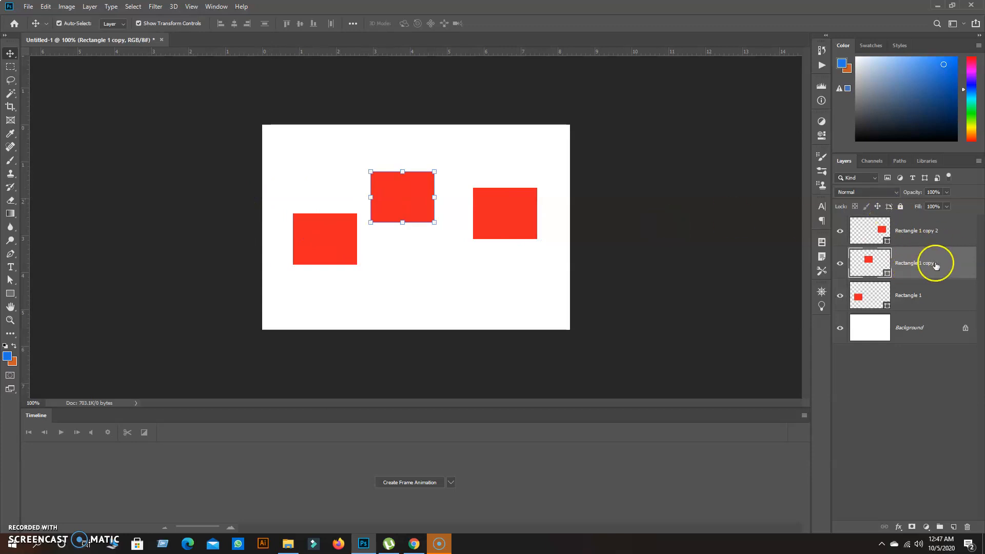
drag(403, 207, 407, 235)
drag(506, 212, 478, 239)
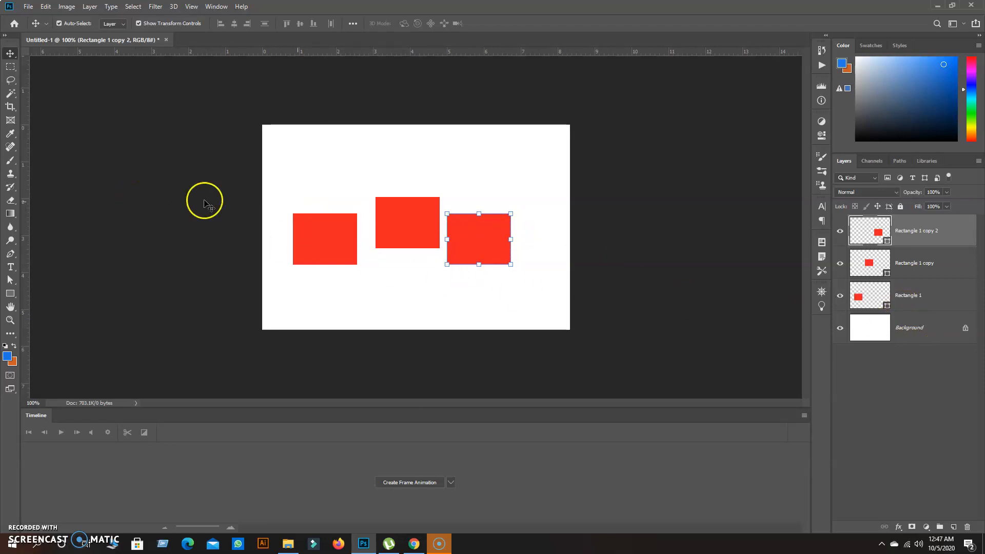
Step: Select all three rectangles and distribute them by their vertical centers and by their horizontal centers
drag(279, 185, 541, 297)
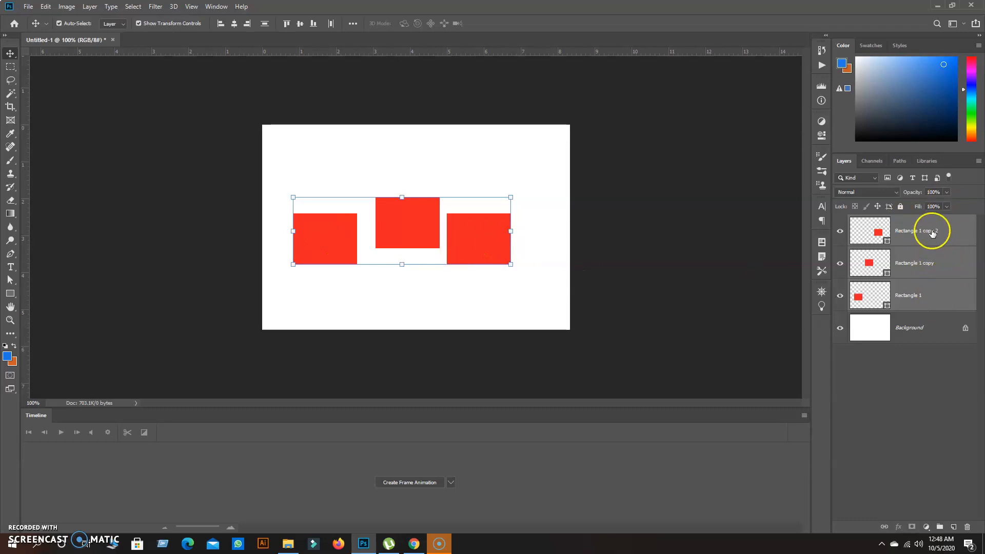
click(354, 24)
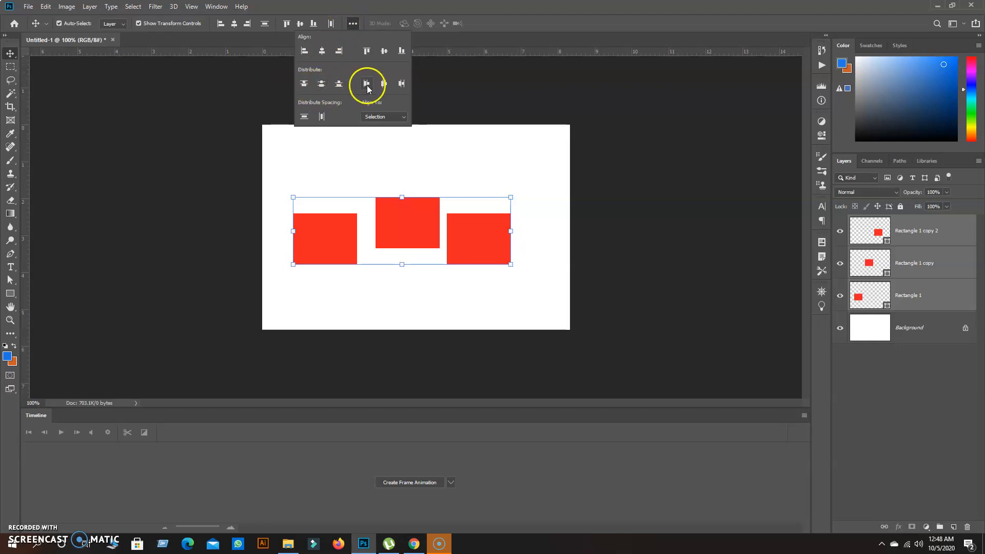
click(322, 84)
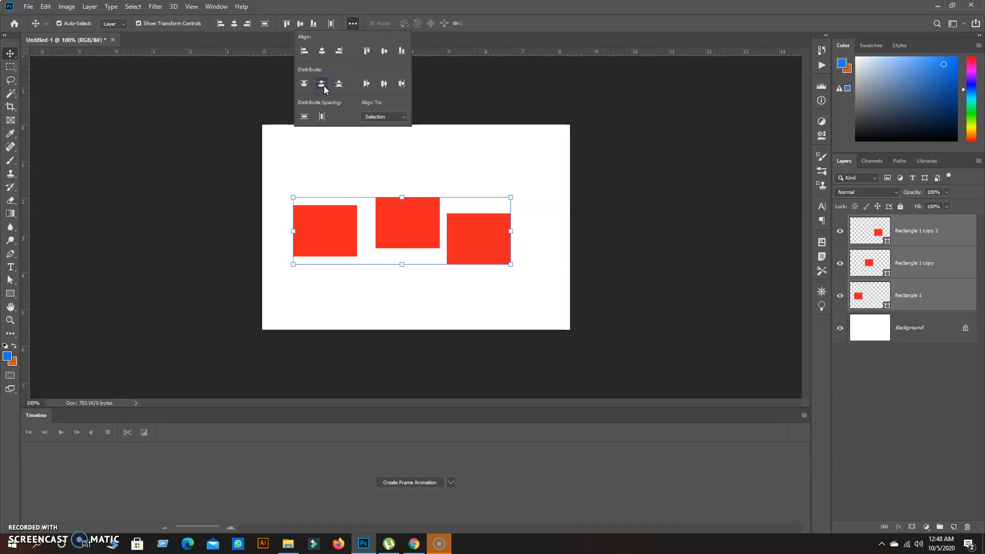
click(382, 84)
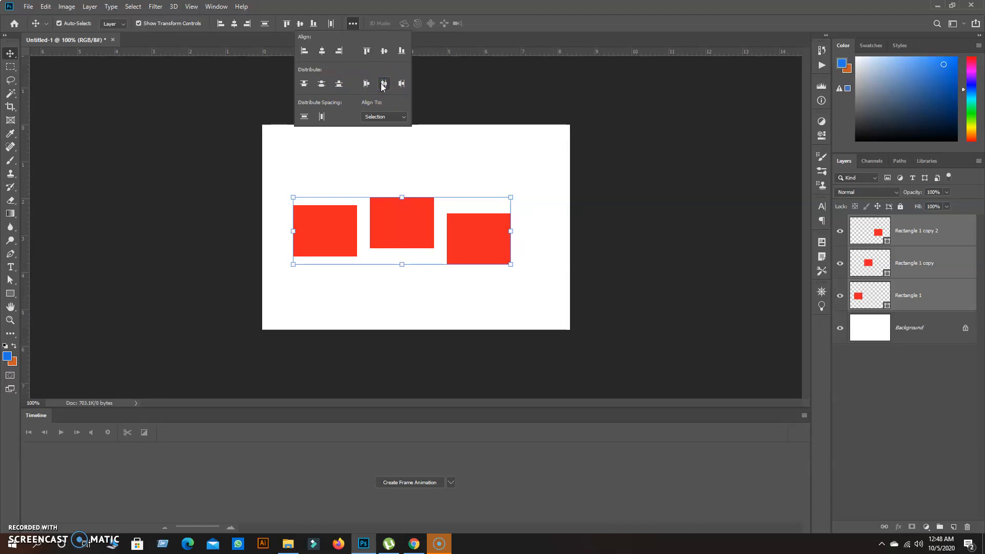
Step: Try aligning the three rectangles on their horizontal centers, and undo the alignment
click(323, 84)
click(322, 51)
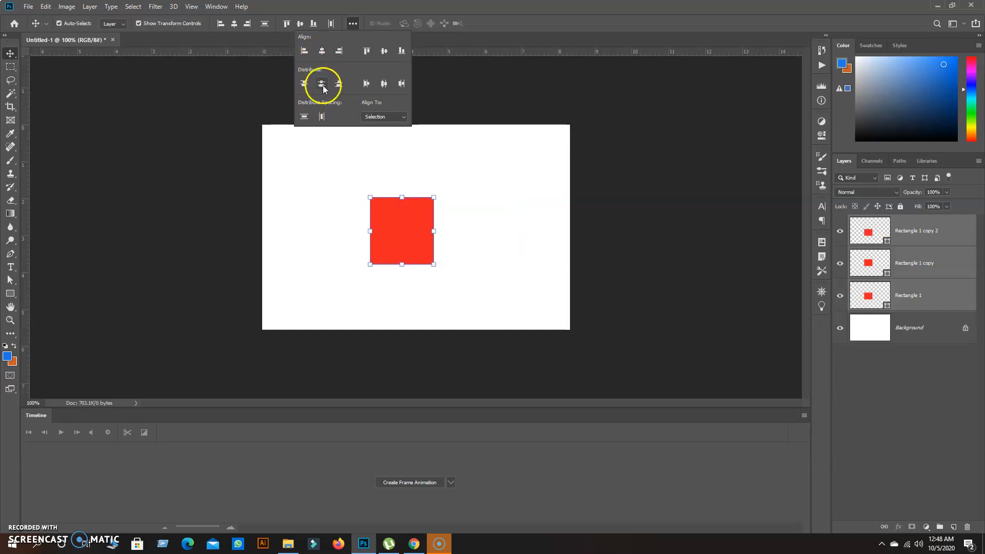
key(ctrl+z)
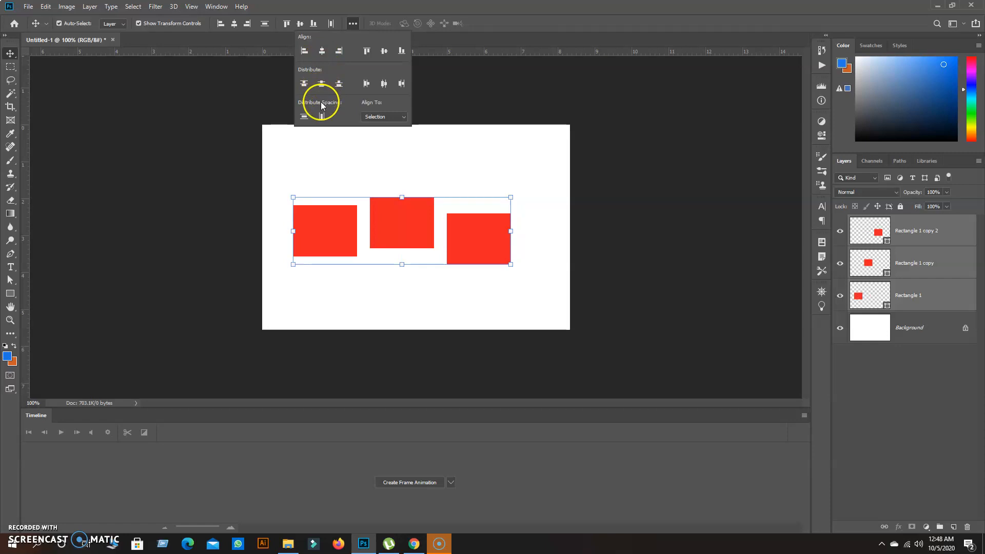
Step: Try distributing the rectangles by left edges, by bottom edges and by vertical spacing
click(366, 85)
click(339, 86)
click(308, 118)
click(410, 222)
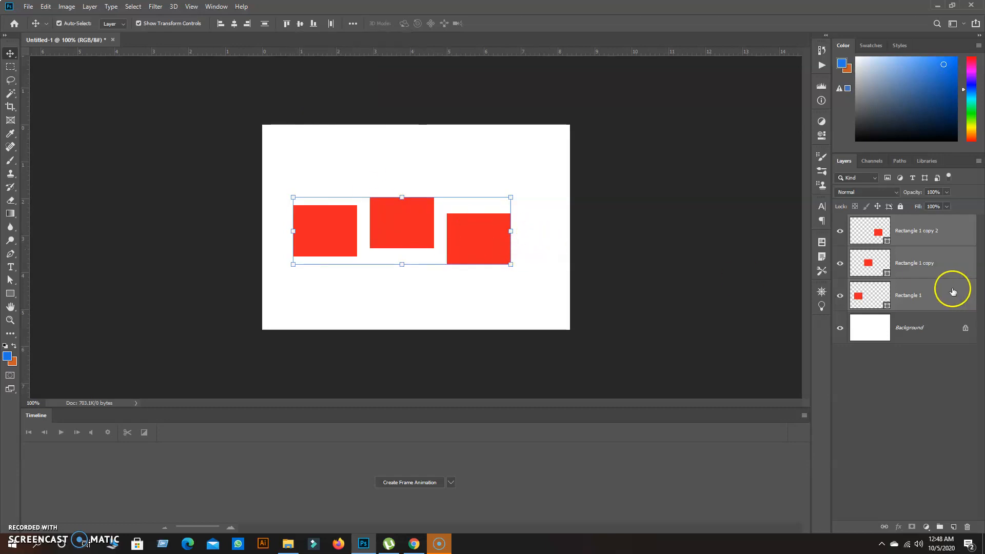
Step: Reselect all three rectangle layers, align their vertical centers, and distribute them by horizontal centers
click(953, 291)
click(921, 271)
click(916, 234)
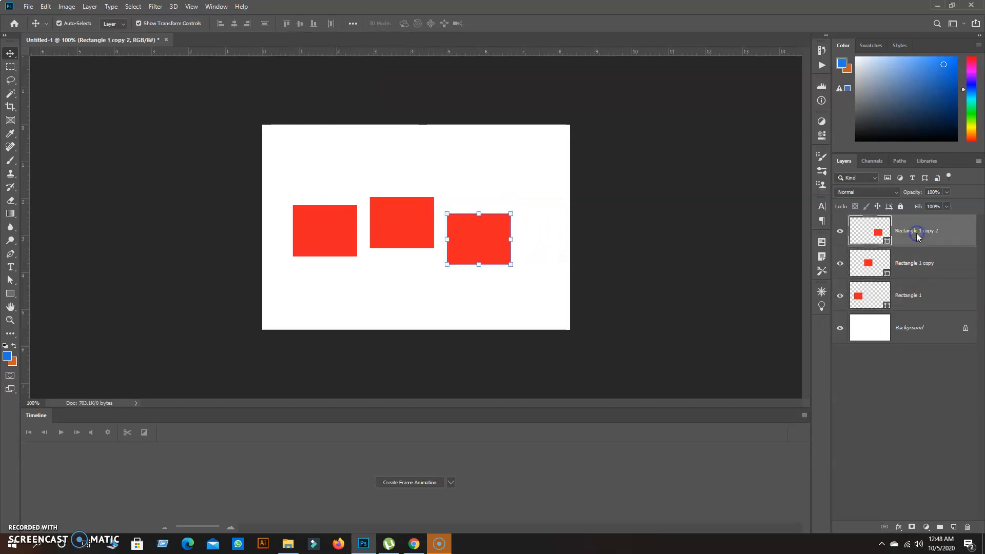
click(912, 285)
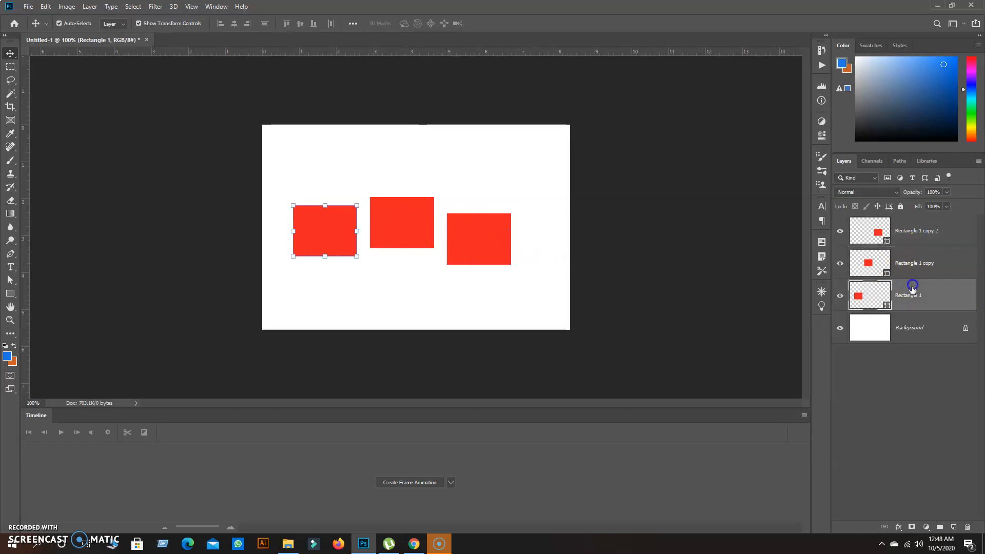
shift+click(911, 245)
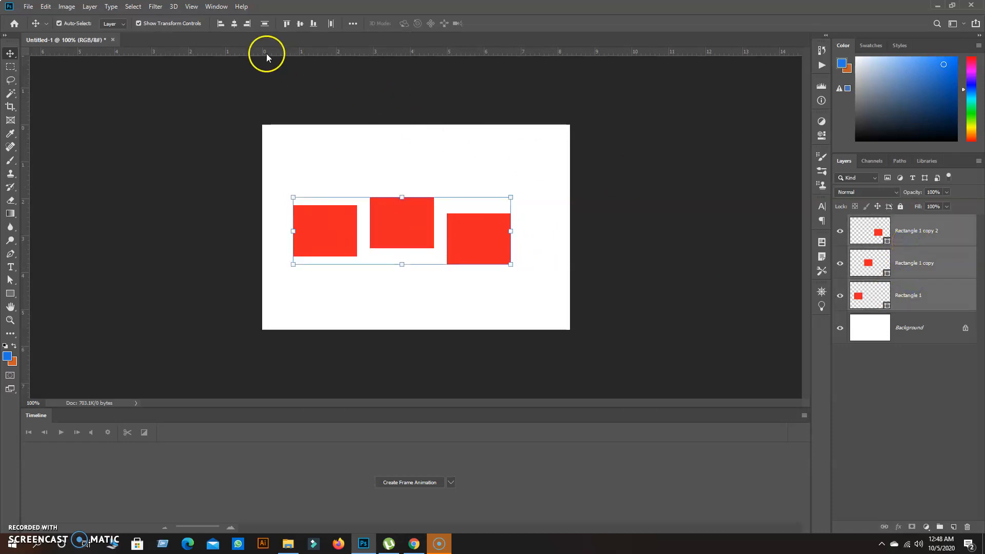
click(301, 25)
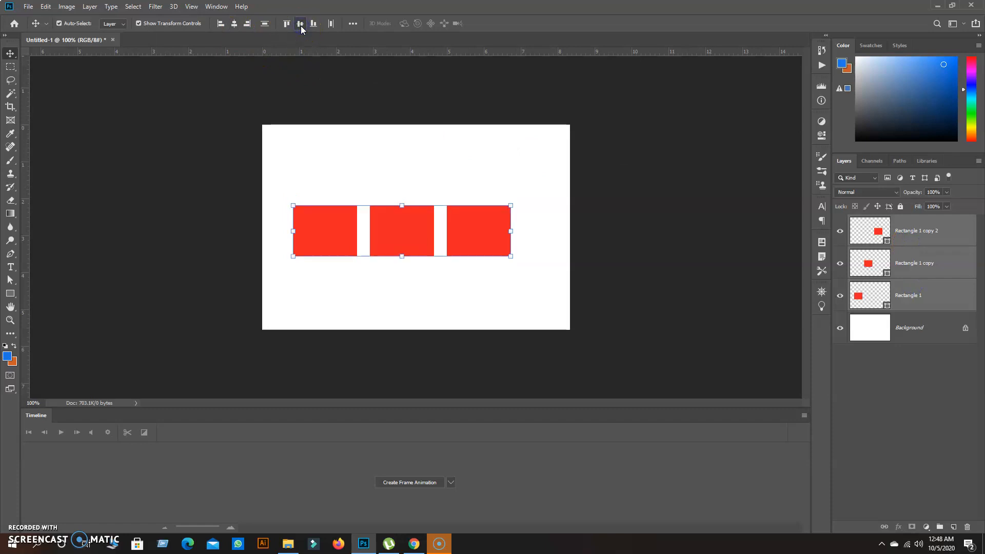
click(353, 23)
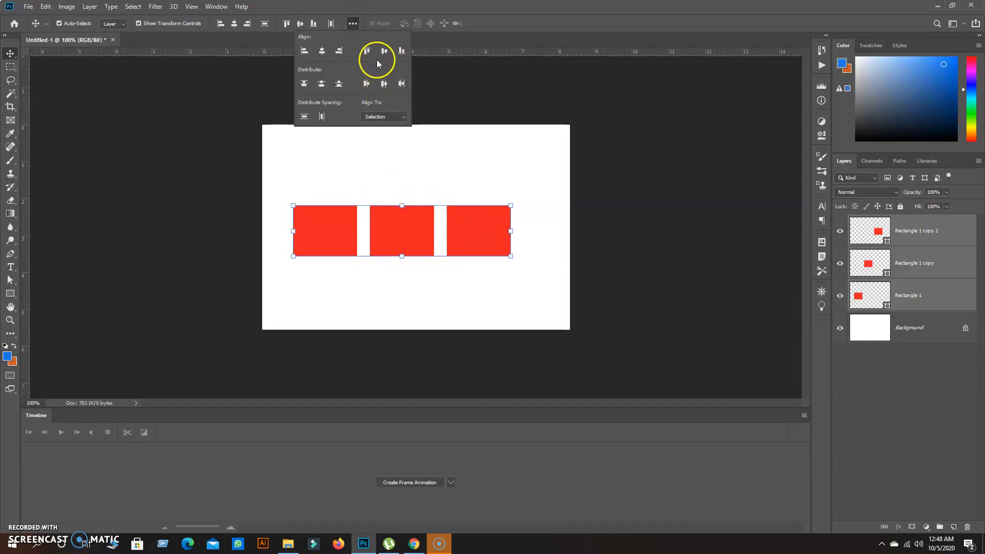
click(384, 85)
Step: Delete all three rectangle layers, leaving only the Background layer
click(900, 290)
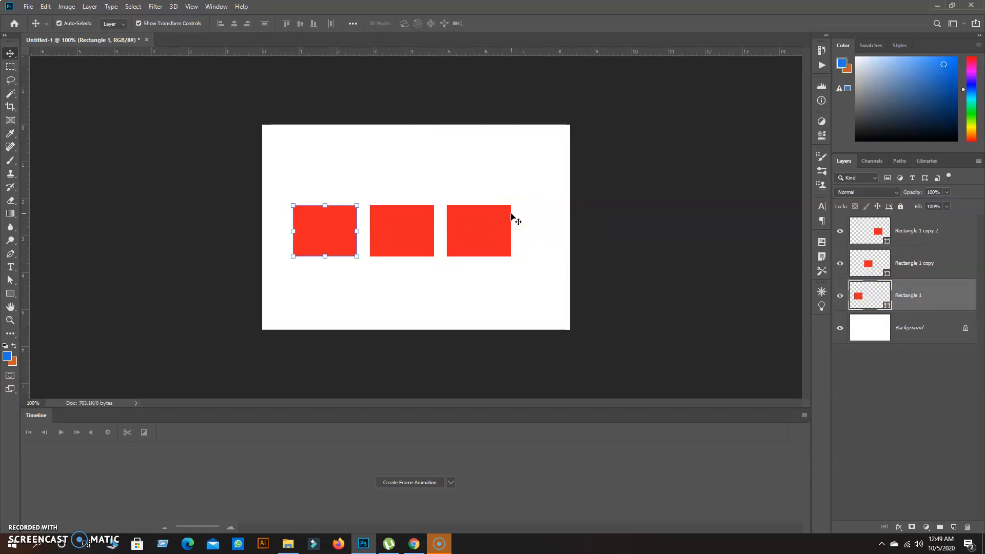
click(924, 232)
shift+click(919, 294)
drag(918, 294, 969, 528)
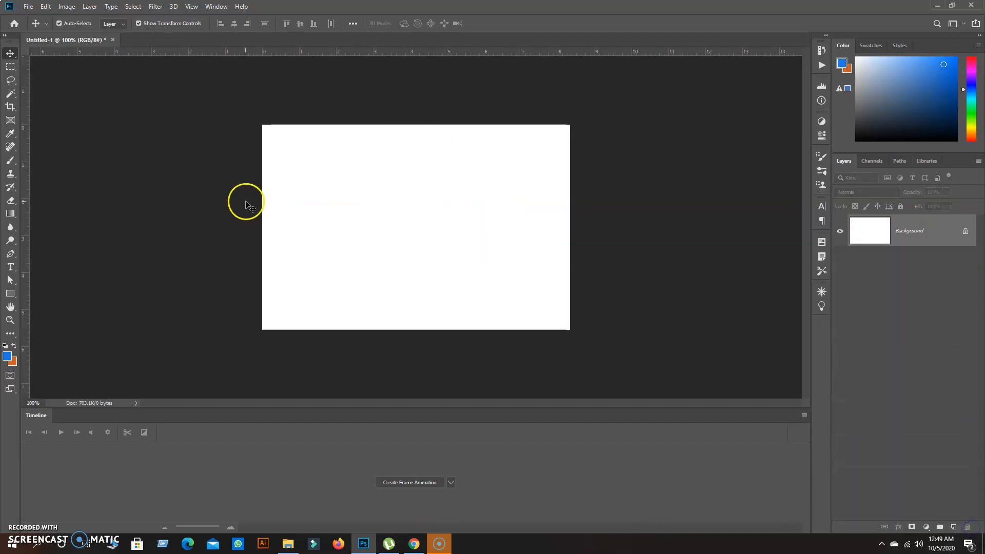
Step: Draw a small rectangular marquee selection near the canvas's upper-left corner, and activate the Move tool
click(9, 68)
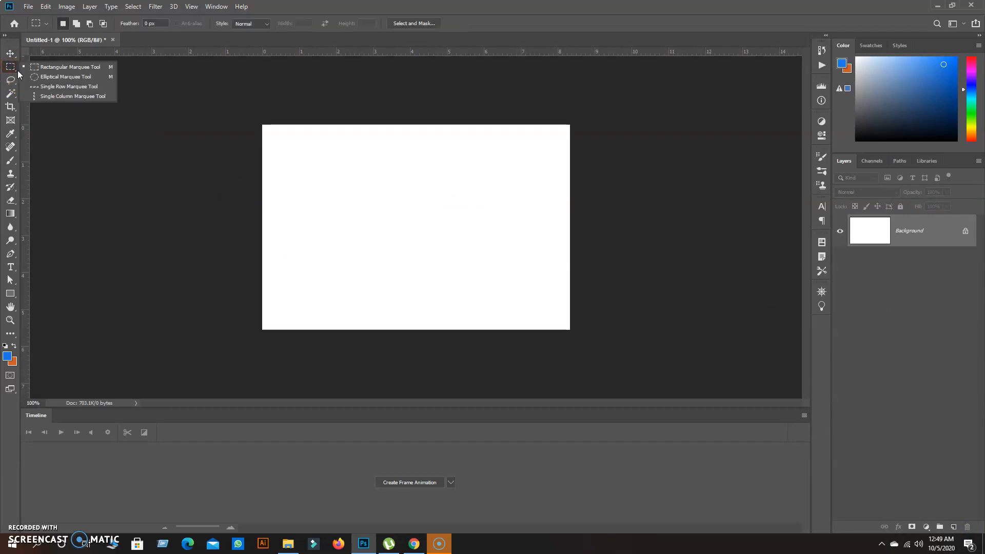
click(59, 68)
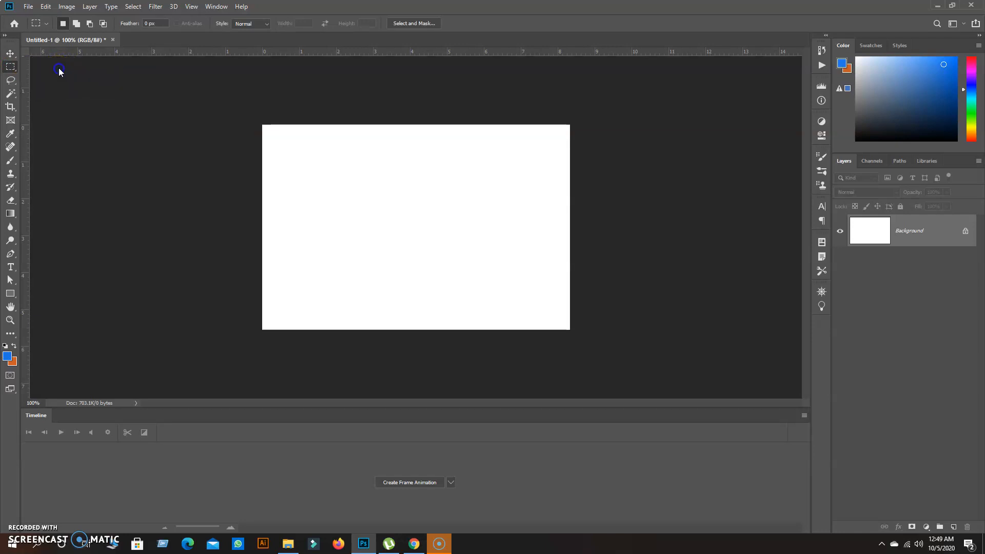
drag(285, 152, 266, 141)
click(8, 53)
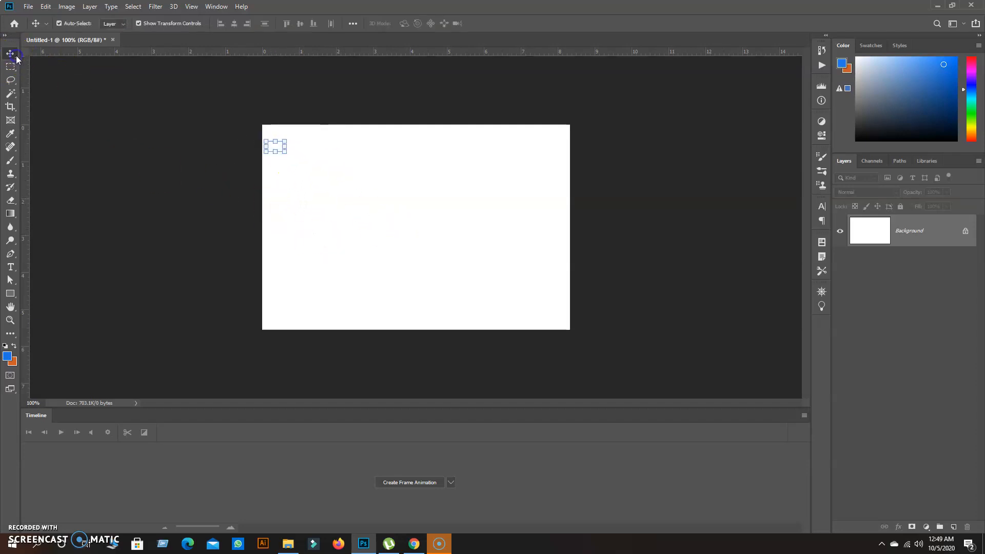
Step: Clear the small marquee selection, open the interior photo with the gold-panelled counter, and convert its Background into a regular layer
click(15, 71)
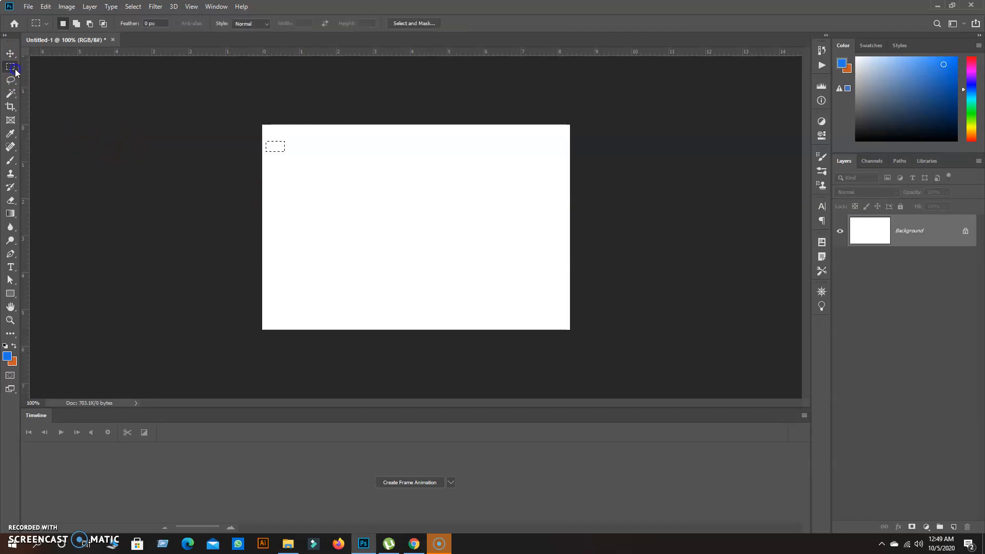
click(363, 262)
key(ctrl+o)
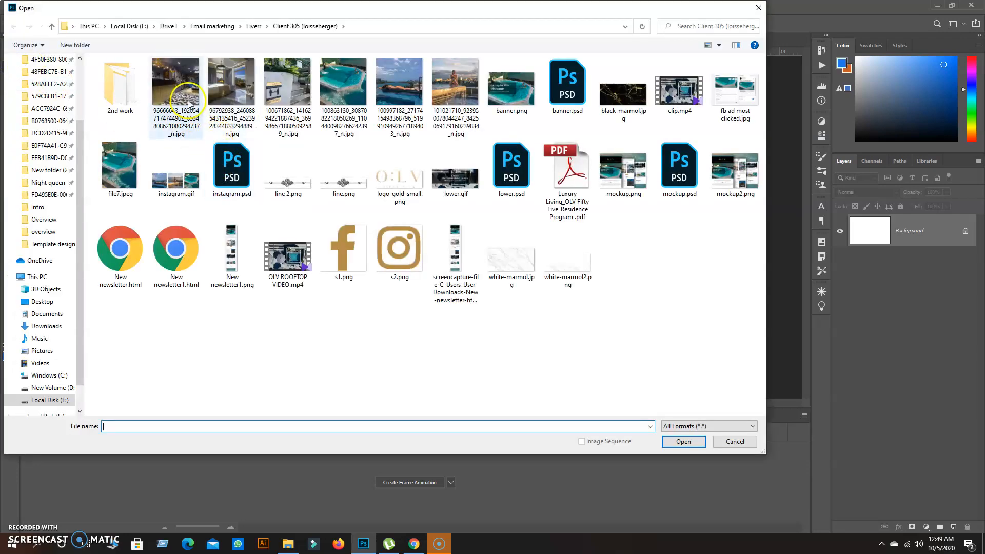
double_click(186, 98)
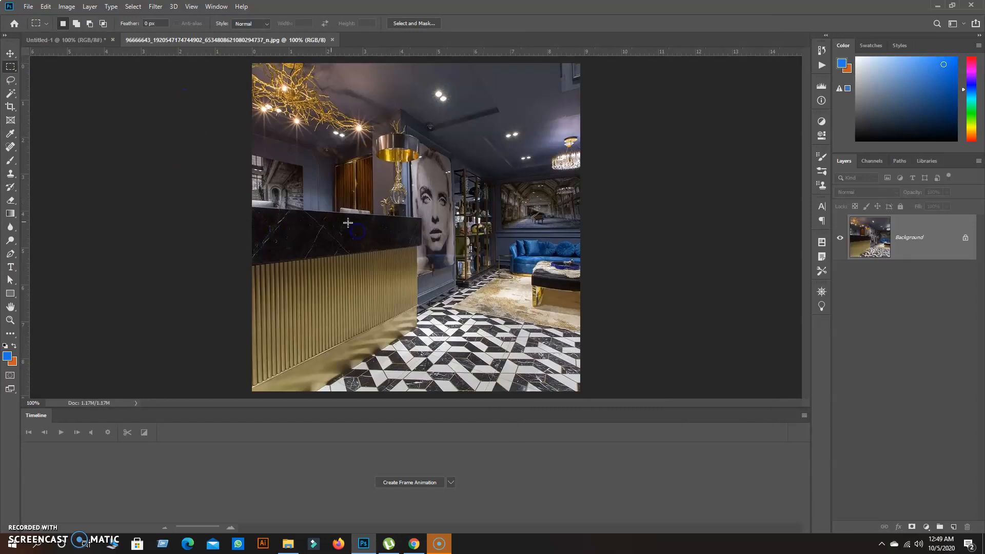
double_click(942, 255)
click(587, 162)
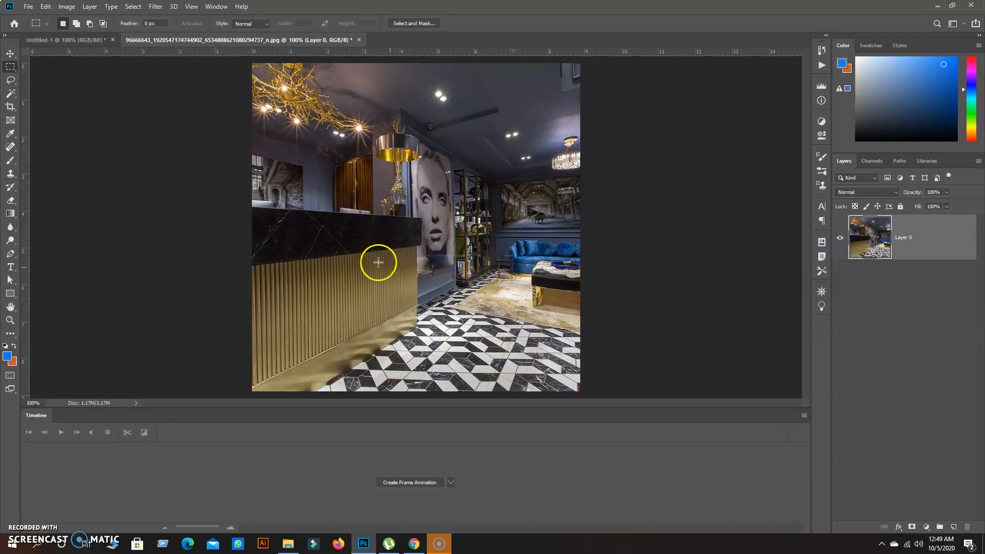
Step: Try trimming the photo's upper edge with the Crop tool, restore the full frame, and activate the Move tool
click(11, 107)
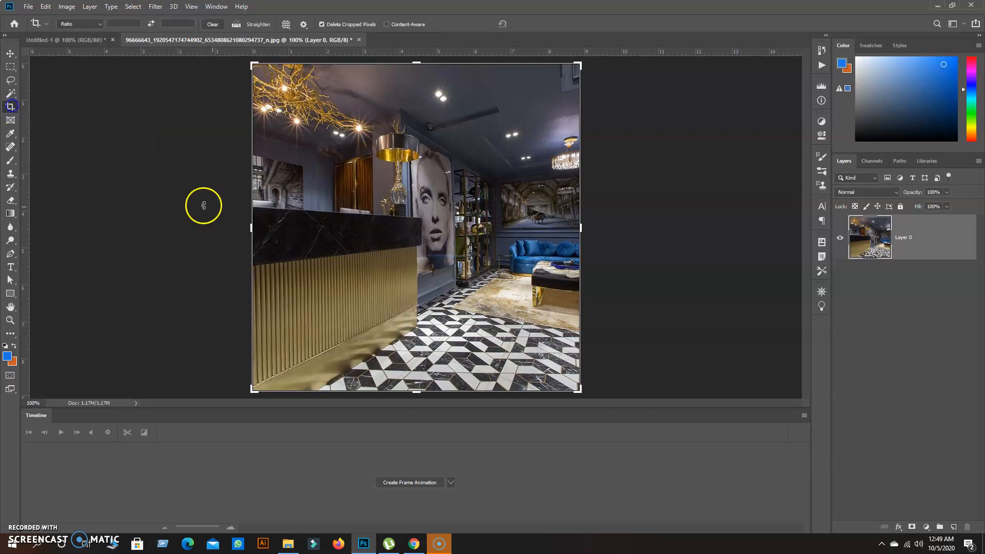
click(419, 63)
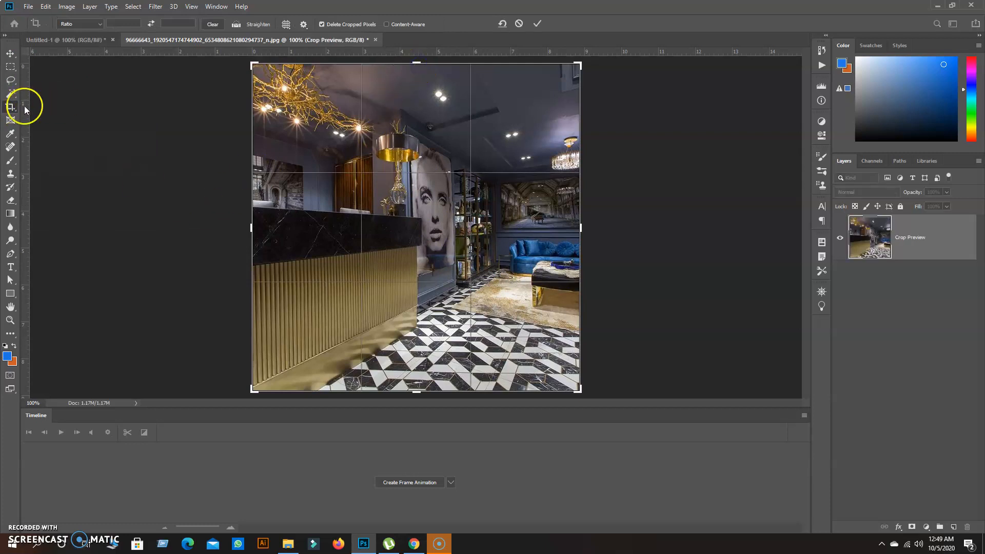
drag(419, 64, 420, 81)
mouse_move(580, 223)
mouse_down()
mouse_move(552, 223)
mouse_move(580, 222)
mouse_up()
key(ctrl+r)
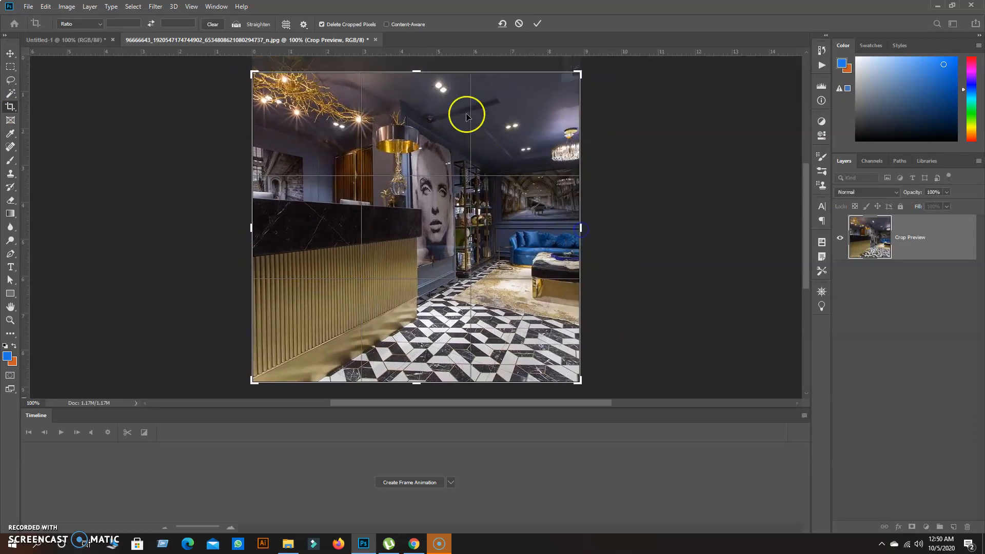
drag(416, 75, 417, 62)
click(9, 55)
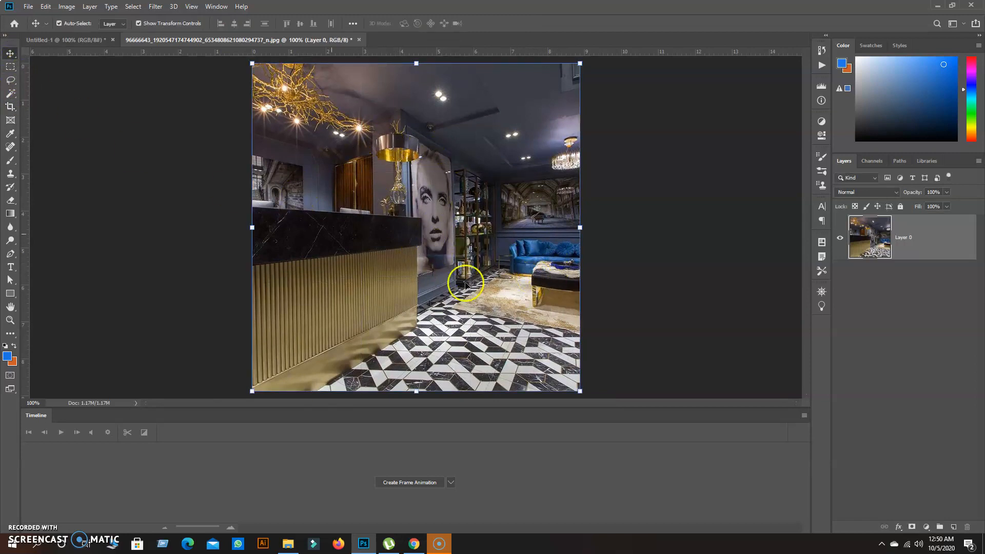
Step: Copy a rectangular marquee selection of the pendant lamp onto a new layer and view it with Layer 0 temporarily hidden
click(9, 72)
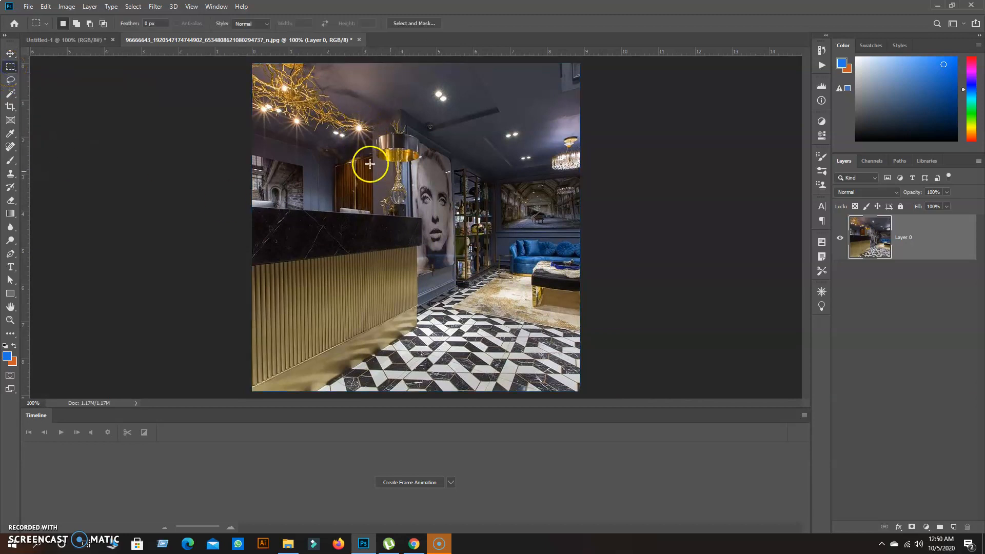
drag(376, 133, 421, 205)
key(ctrl+j)
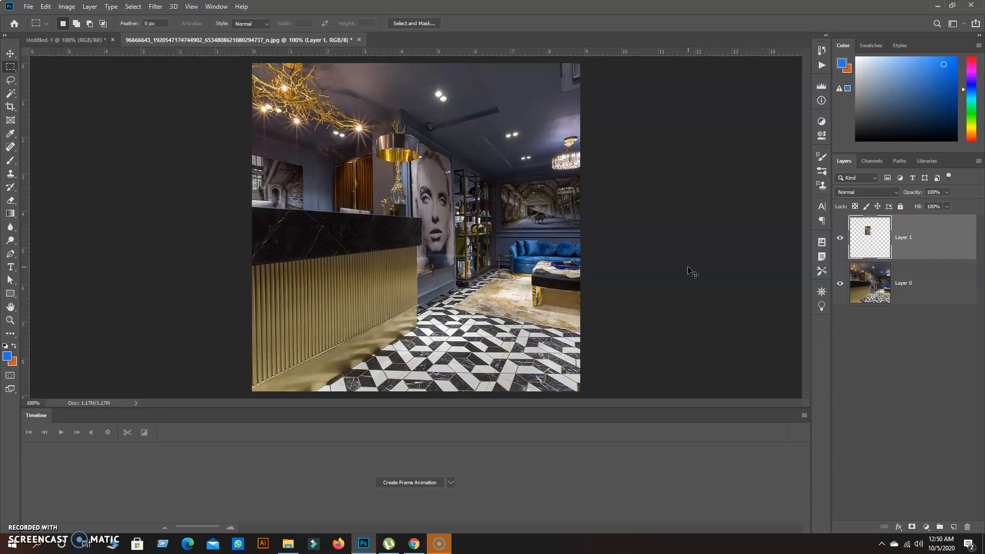
click(839, 283)
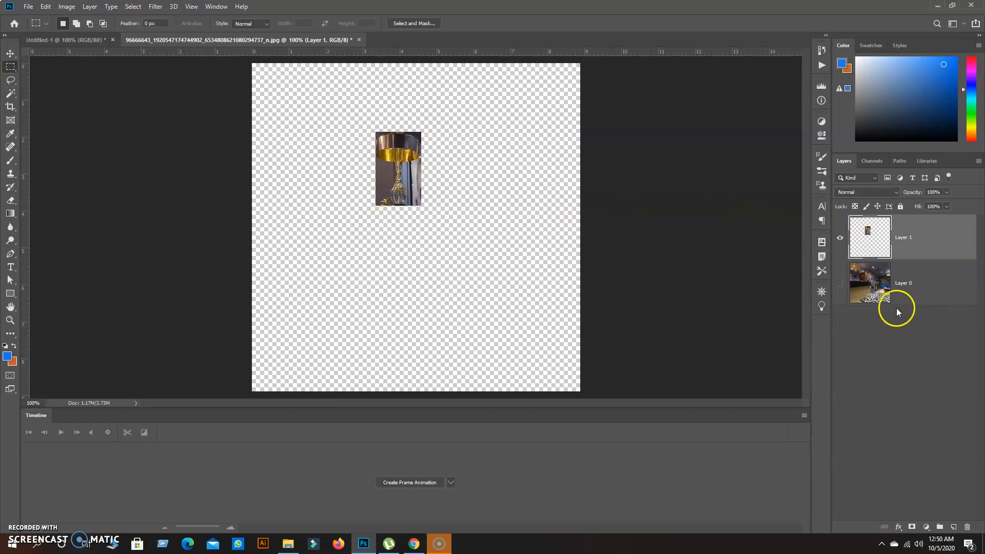
click(840, 283)
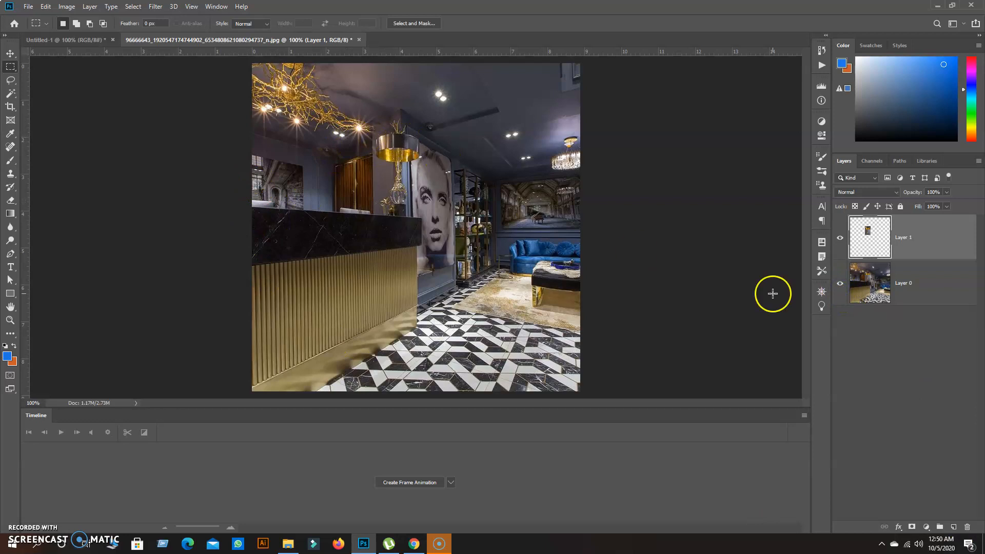
Step: Discard a trial rectangular selection over the counter, and place a circular Elliptical Marquee selection around the pendant lamp and part of the portrait
drag(306, 214, 475, 344)
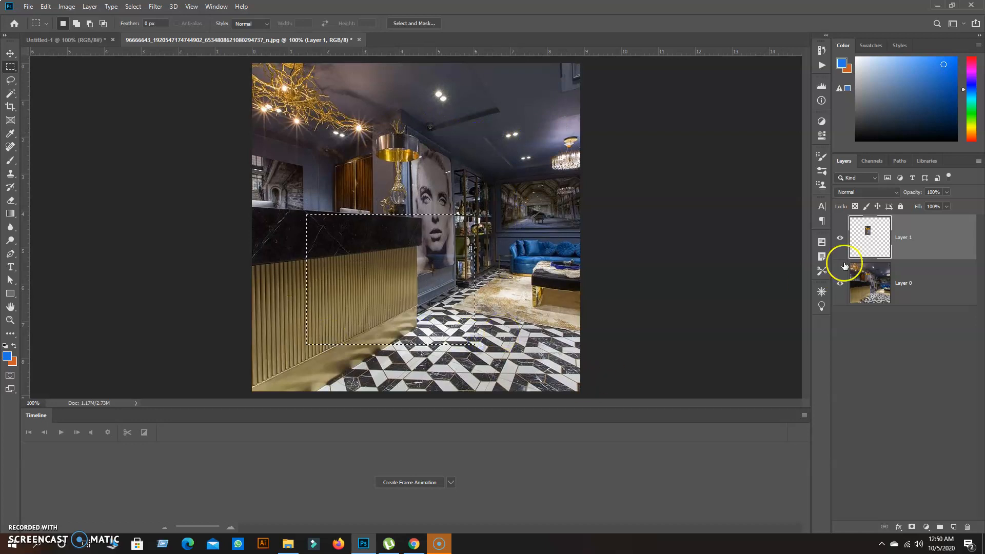
key(ctrl+d)
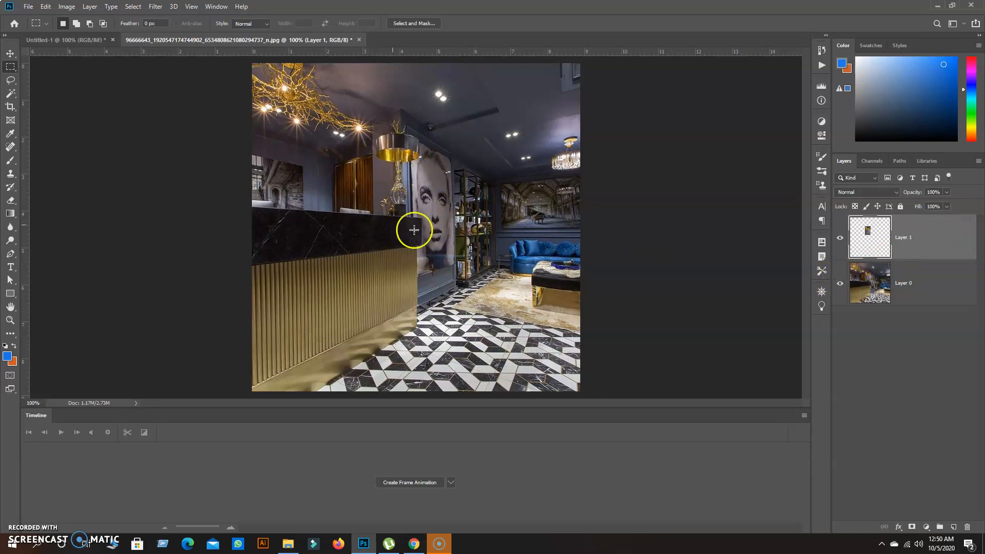
right_click(10, 68)
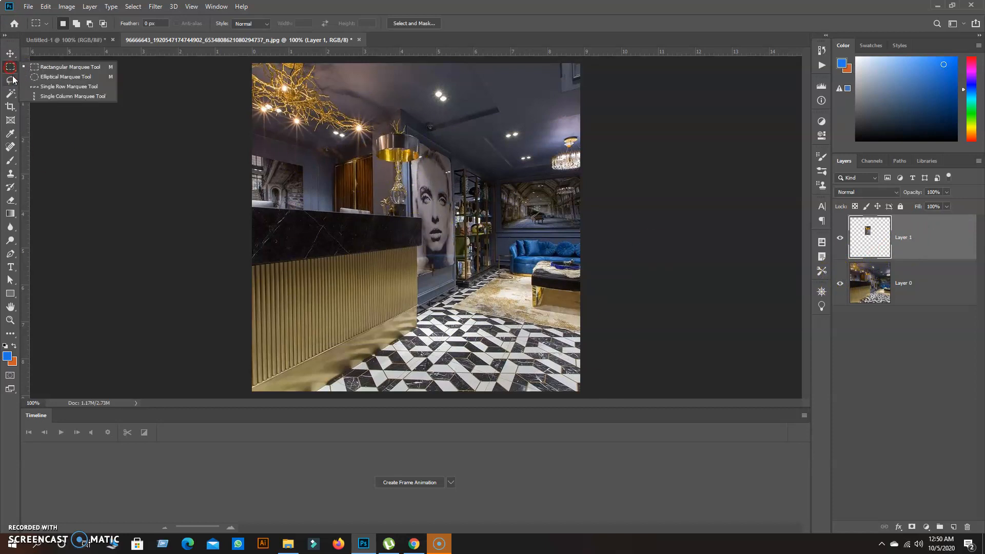
click(54, 77)
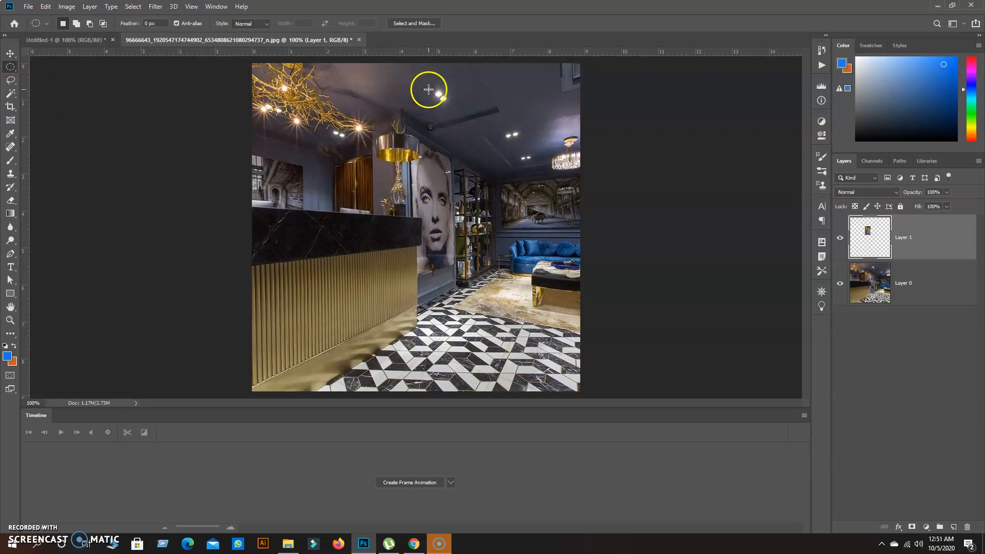
drag(423, 78, 556, 243)
drag(310, 133, 456, 374)
drag(401, 224, 416, 181)
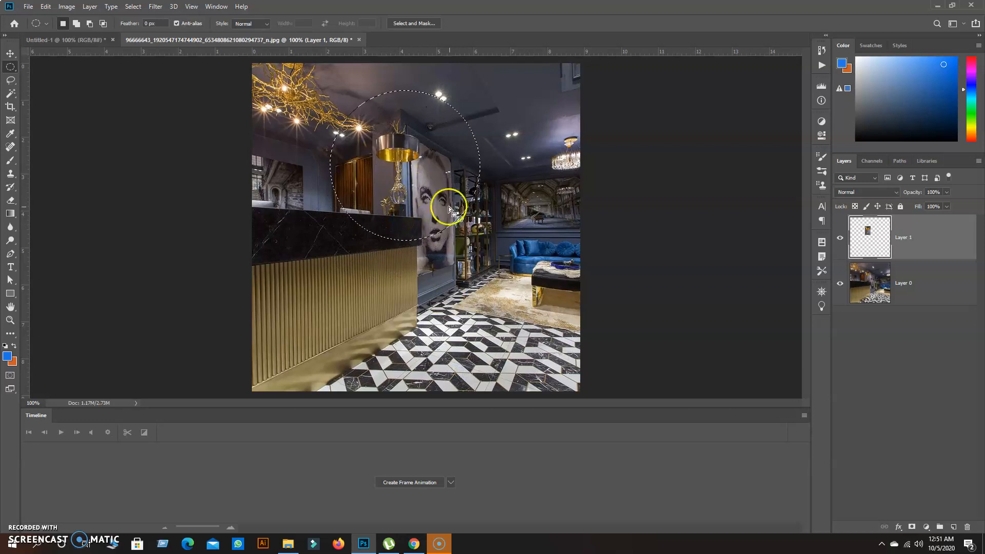
Step: Copy the circular selection from Layer 0 onto a new layer, and hide Layer 1 and Layer 0 to isolate it
key(ctrl+j)
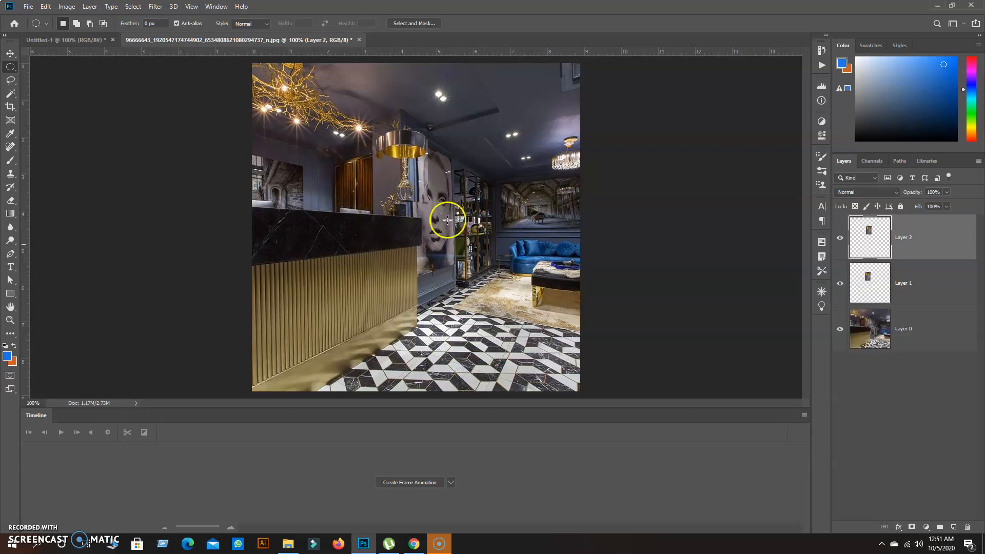
key(ctrl+z)
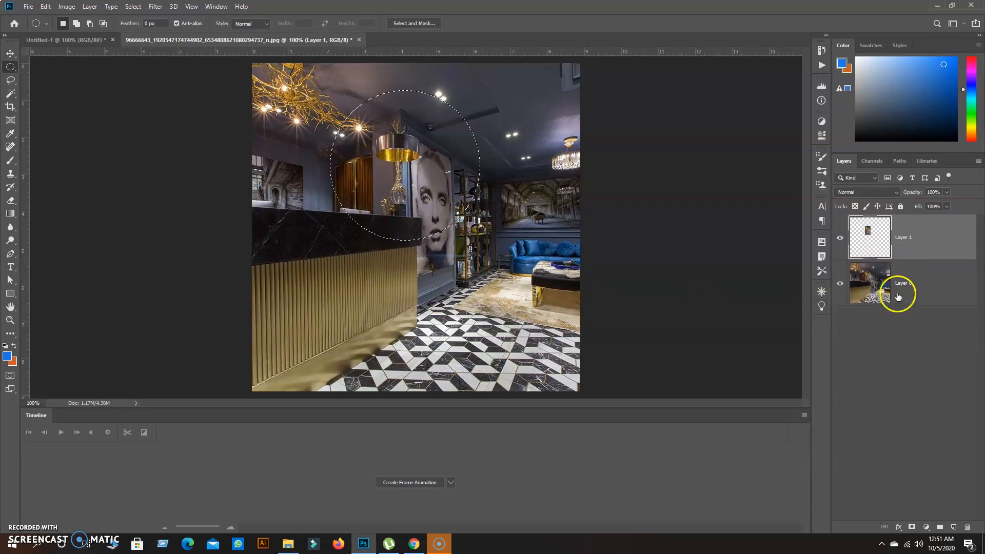
click(898, 293)
key(ctrl+j)
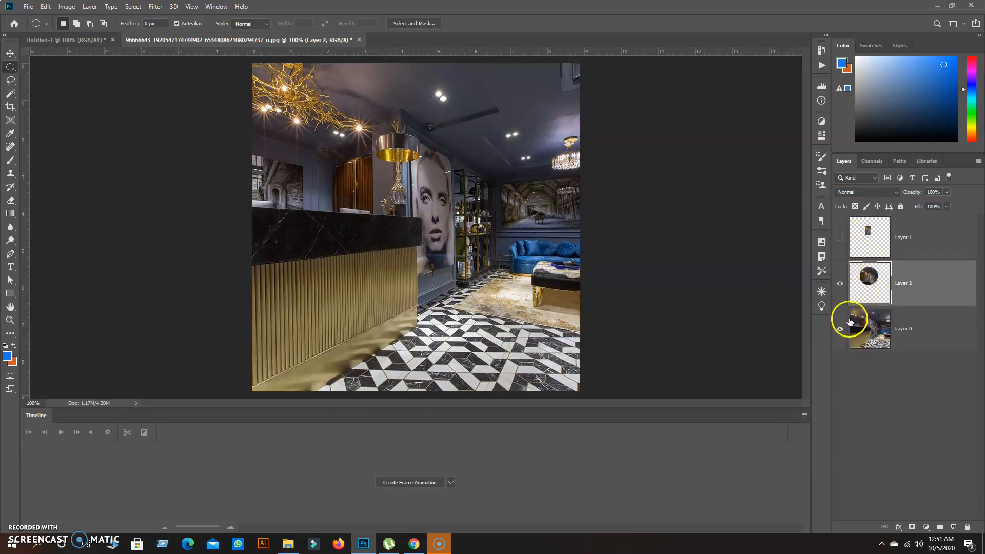
click(841, 329)
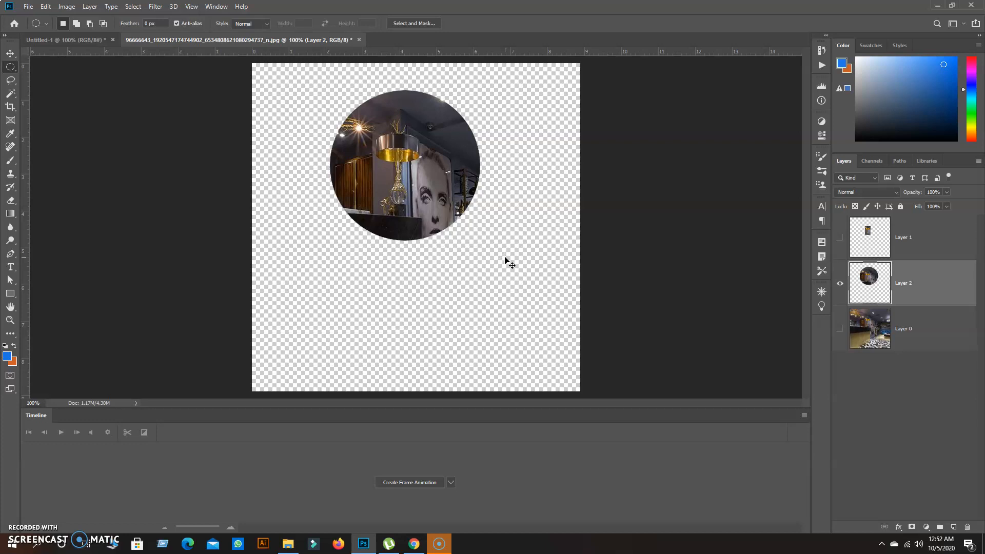
Step: Start opening another file, and browse the Fiverr directory to the client folder holding the Grace That Reigns logo files
key(ctrl+o)
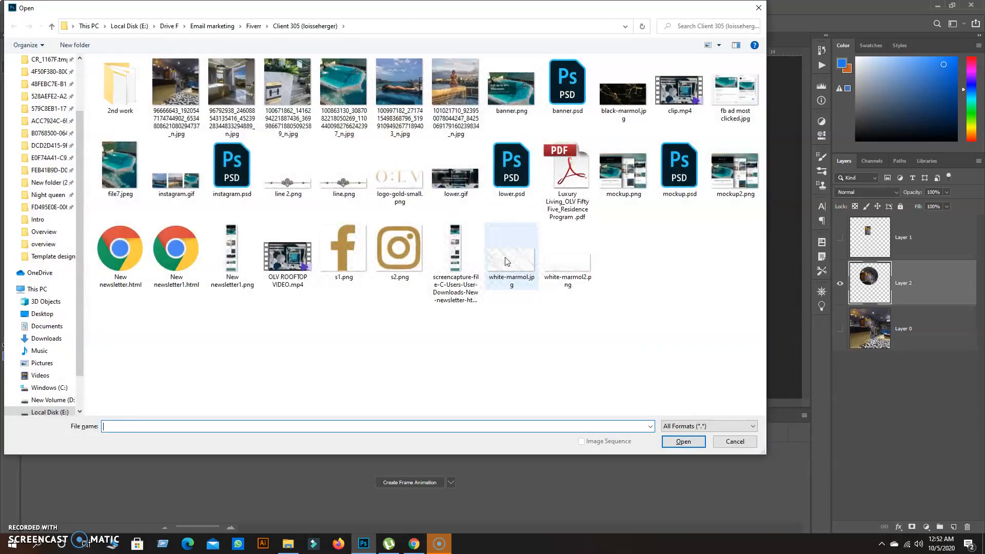
click(253, 25)
scroll(361, 314, down, 5)
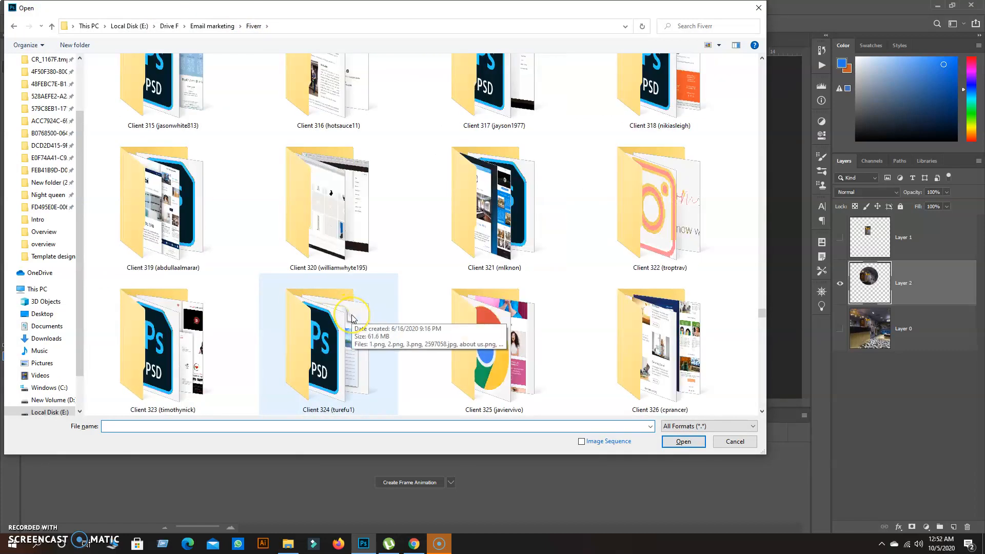
scroll(351, 318, down, 4)
scroll(352, 324, down, 4)
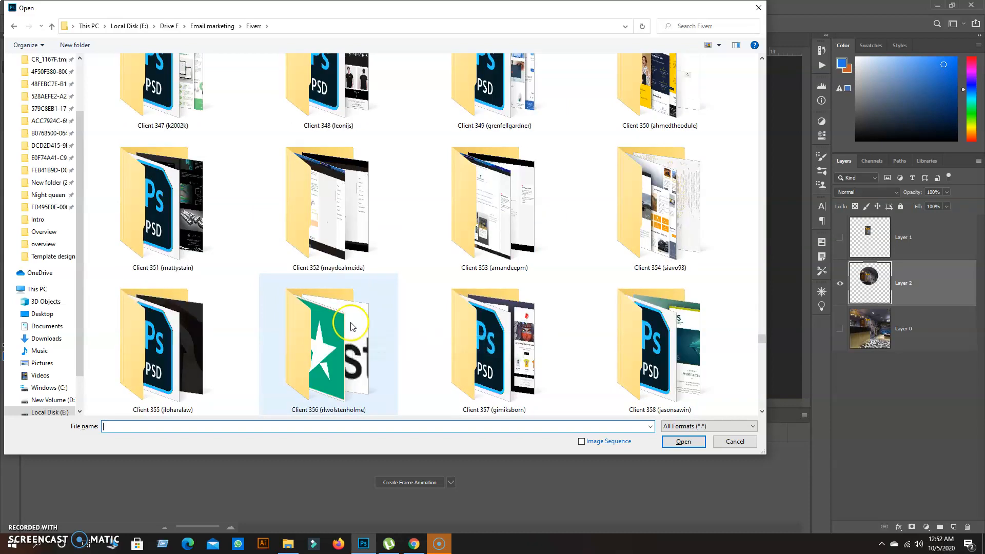
scroll(397, 333, down, 3)
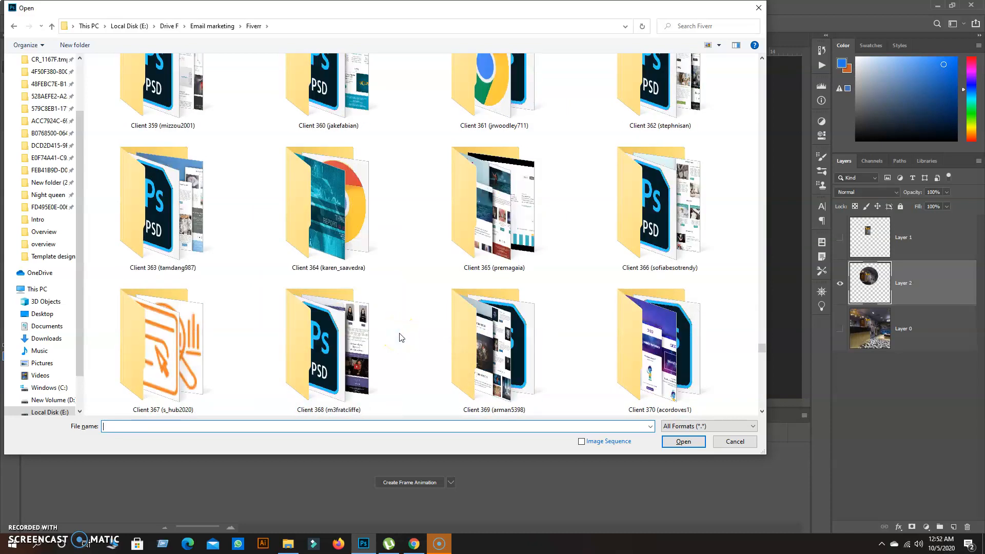
scroll(401, 337, down, 5)
scroll(402, 338, down, 3)
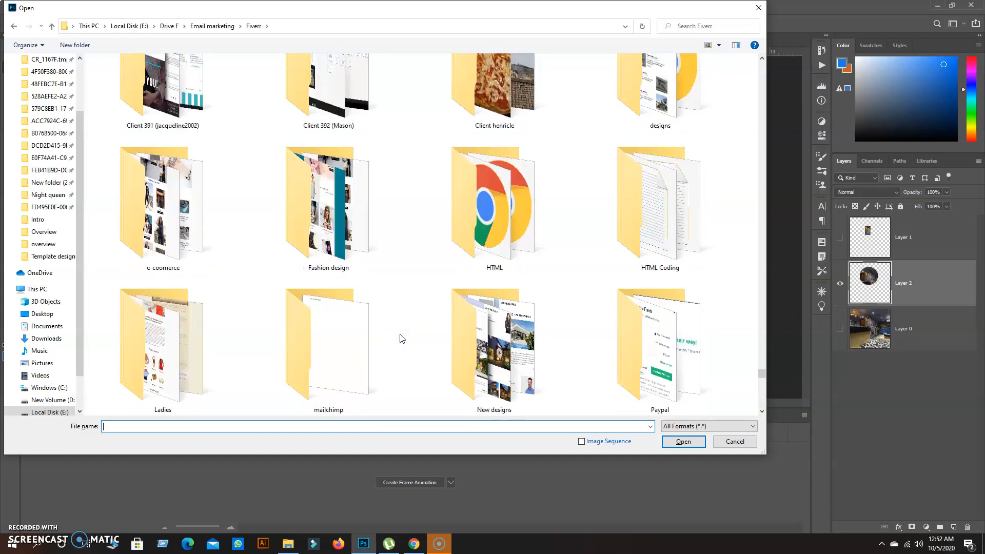
scroll(401, 339, up, 1)
scroll(400, 339, up, 2)
click(488, 303)
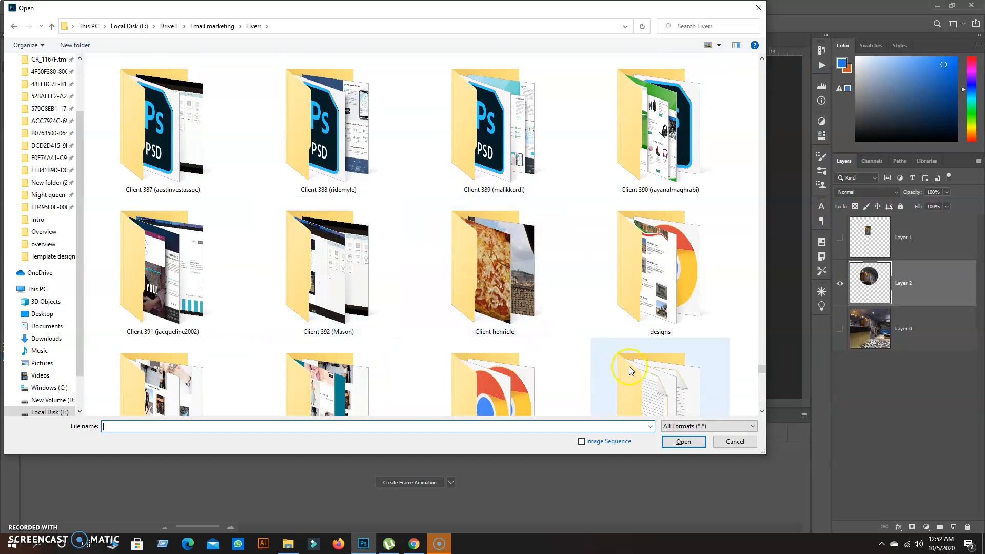
drag(760, 371, 760, 368)
double_click(164, 354)
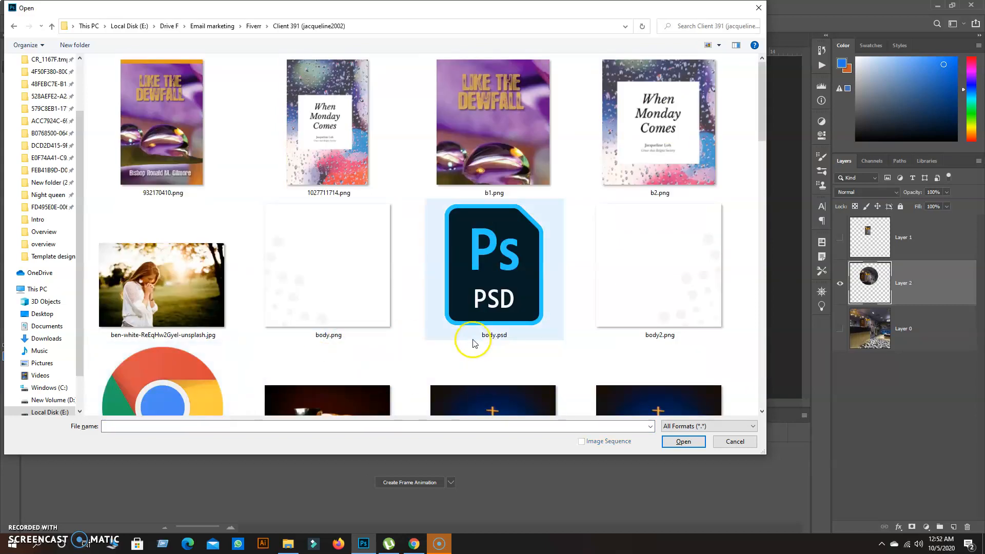
Step: Open the image "logo for GTR.png" from the client folder
scroll(433, 266, down, 5)
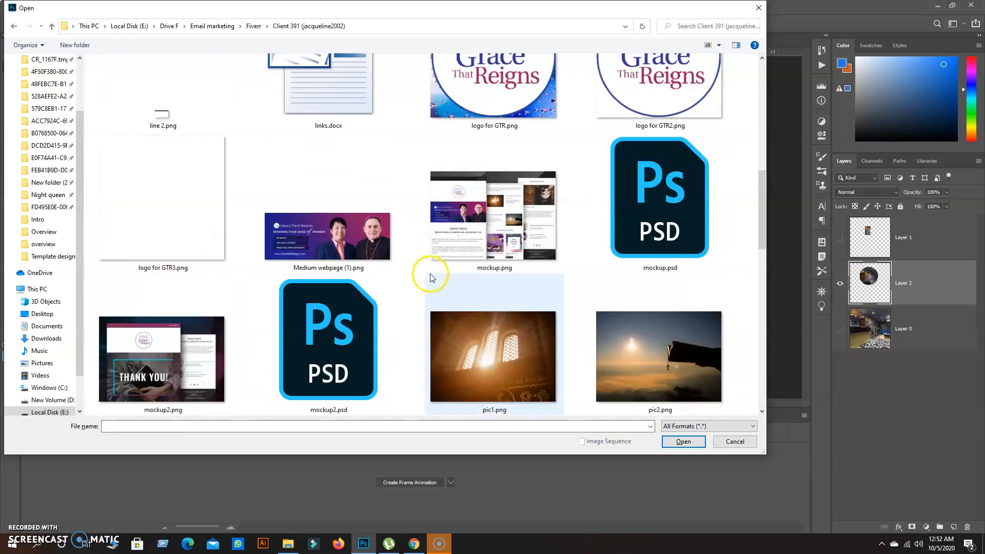
scroll(432, 278, up, 2)
double_click(477, 118)
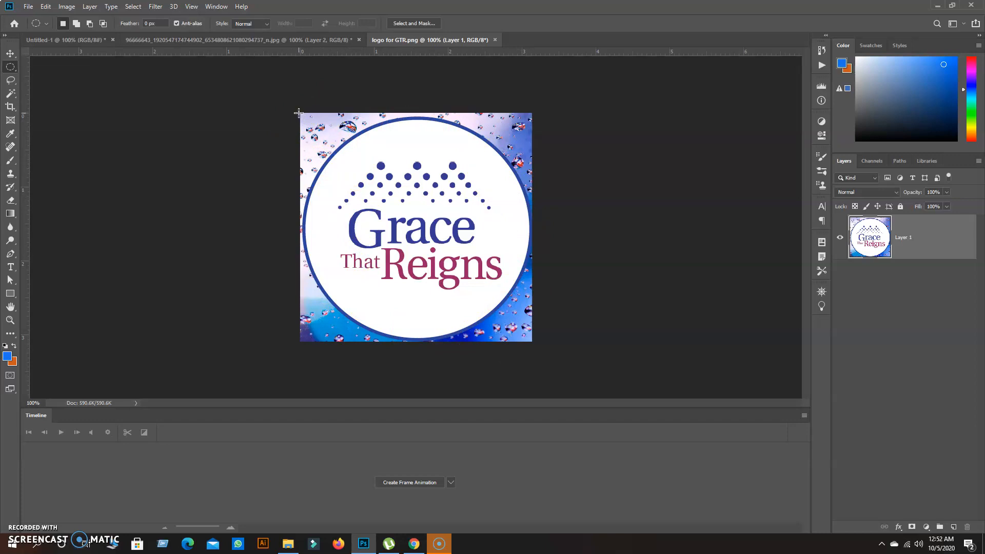
Step: Select the round Grace That Reigns badge with a circular marquee, copy it onto a new layer, and hide Layer 1
drag(300, 111, 524, 384)
drag(422, 262, 423, 263)
key(ctrl+j)
click(840, 282)
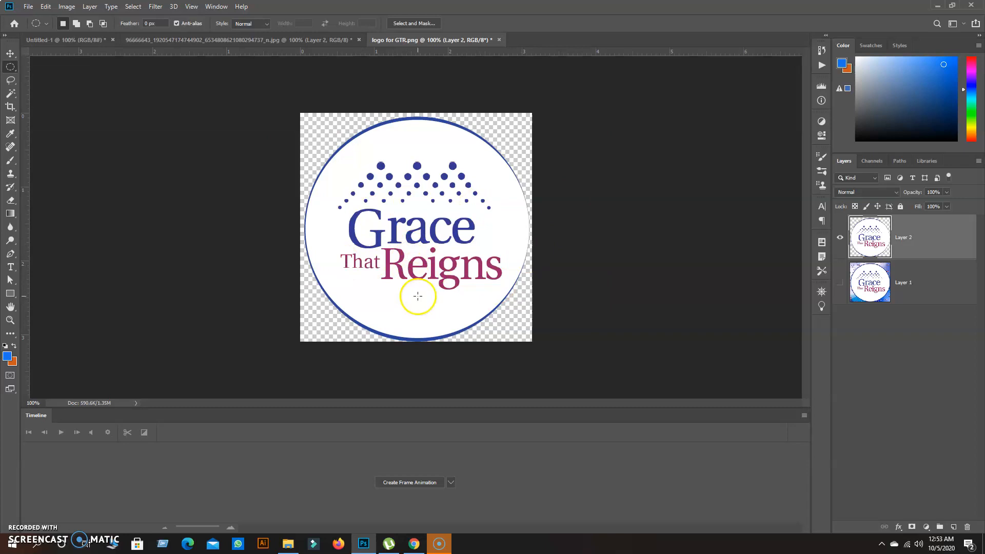
click(288, 543)
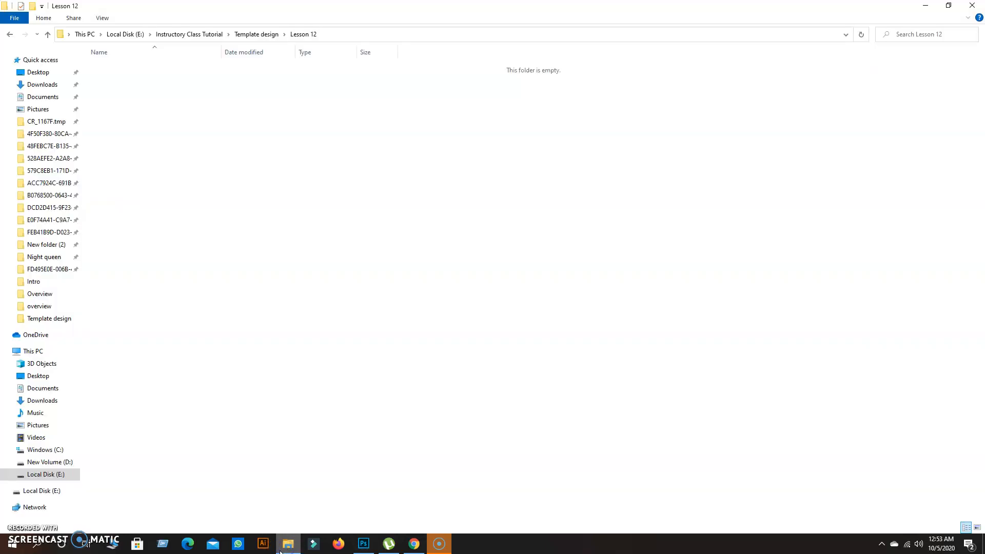
click(282, 549)
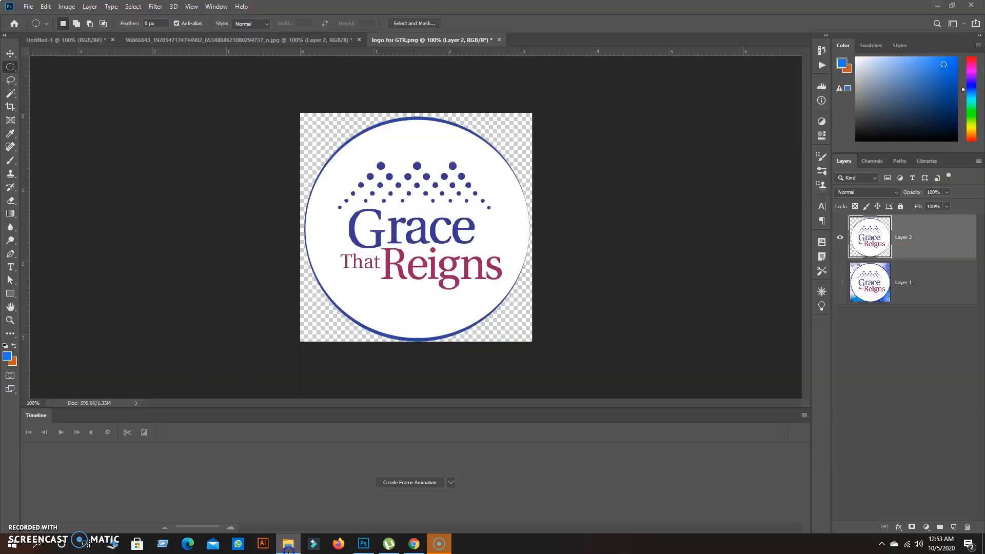
click(368, 549)
click(358, 547)
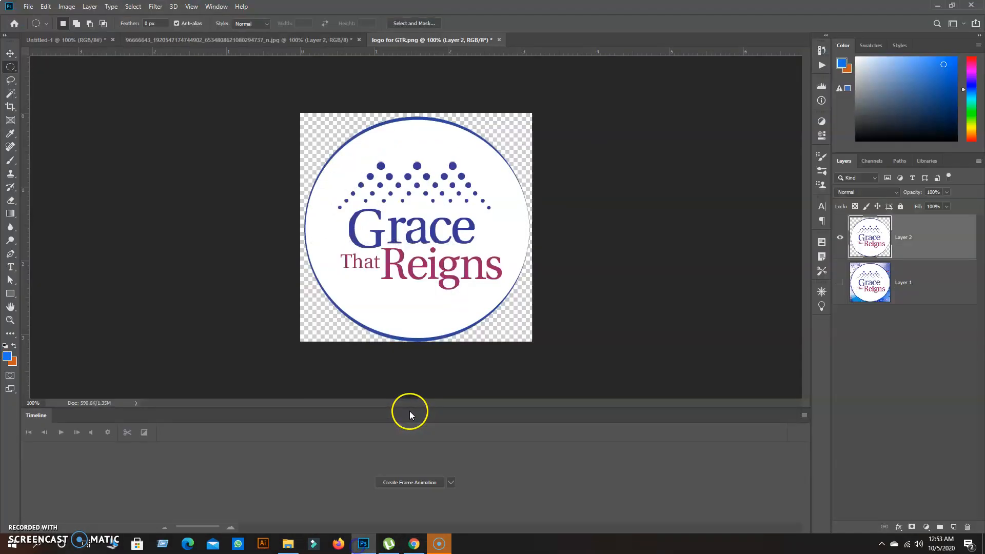
Step: Open the image mockup.png from the same client folder
key(ctrl+o)
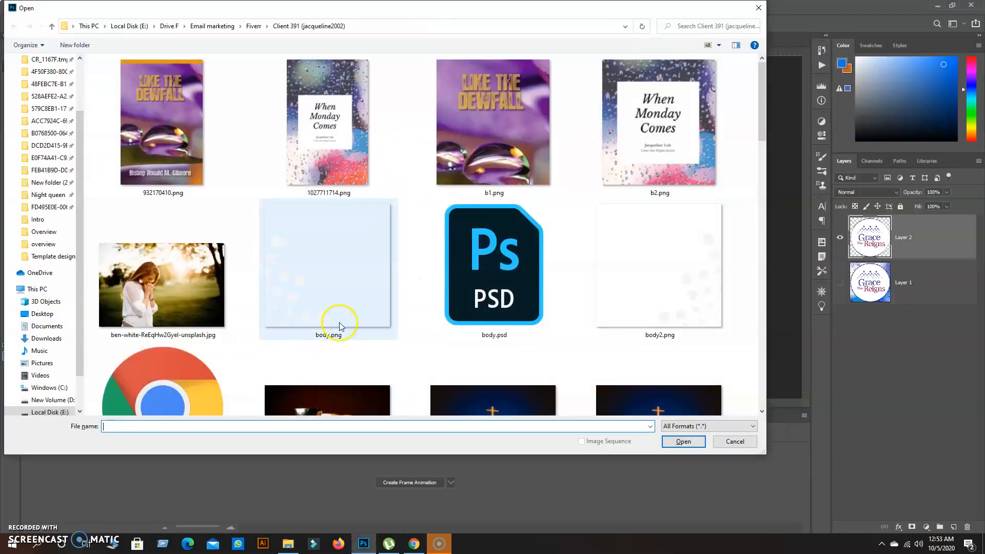
scroll(353, 295, down, 1)
scroll(353, 296, down, 5)
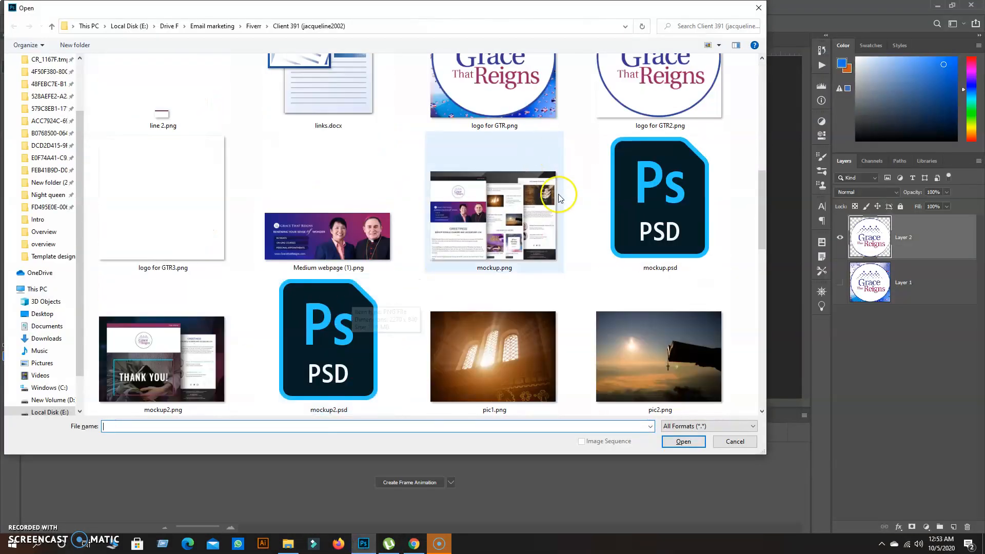
scroll(561, 194, up, 3)
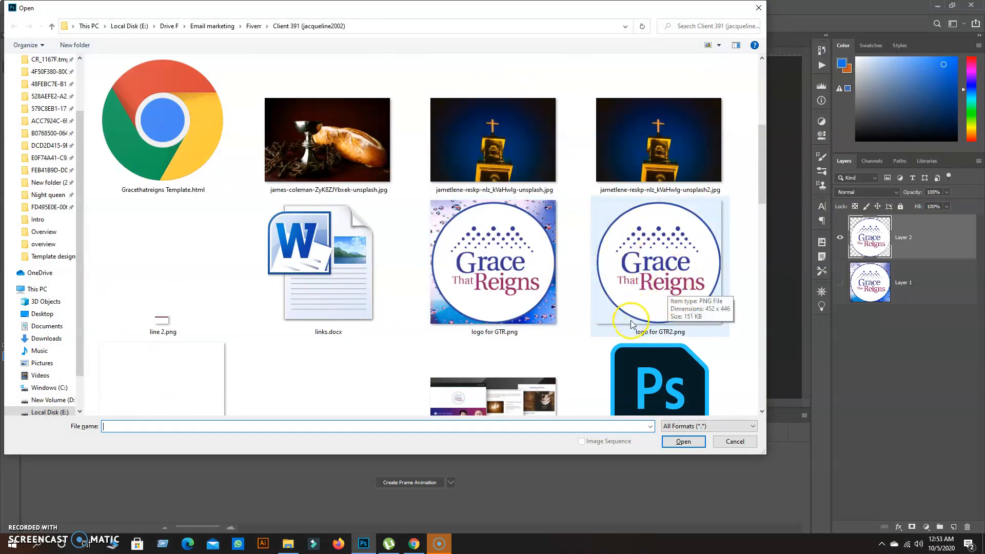
scroll(622, 331, down, 1)
scroll(500, 330, down, 2)
double_click(491, 225)
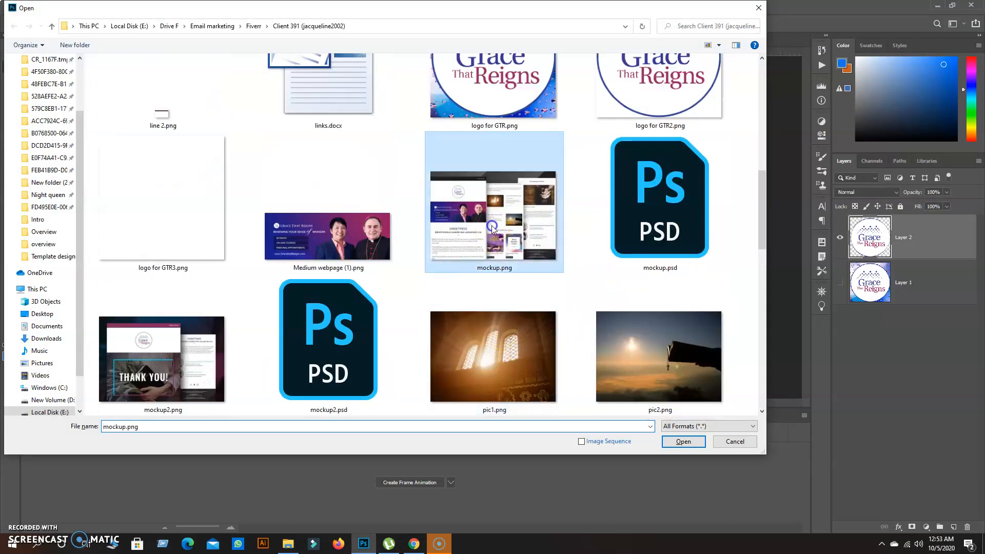